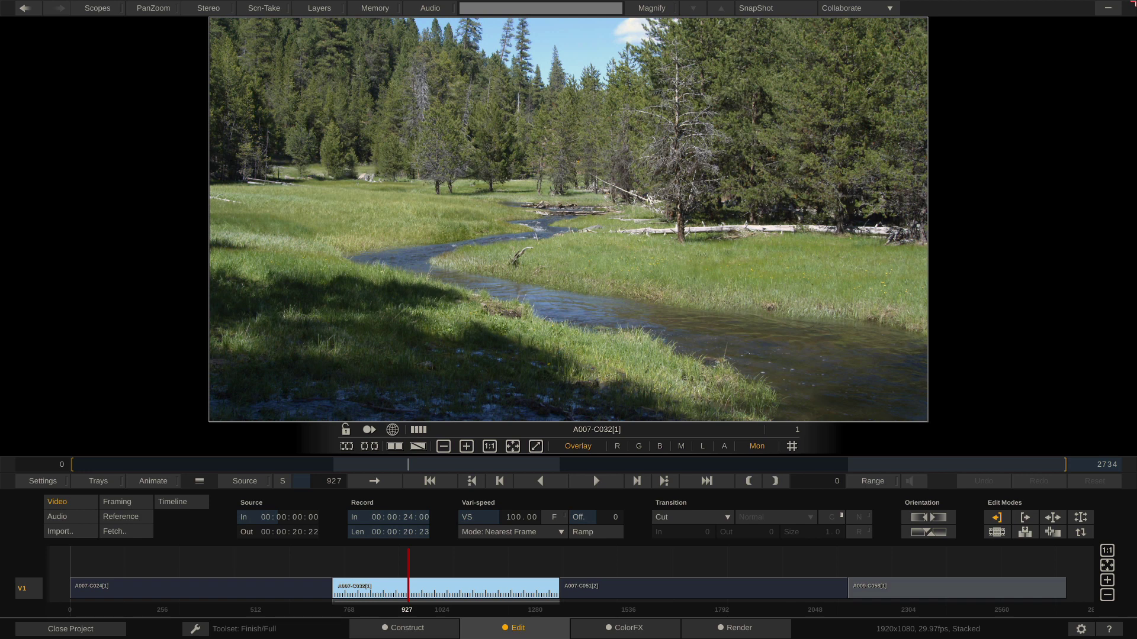
Step through the edit points from the timeline start, stopping at frame 720 at the head of A007-C032[1]
key(Home)
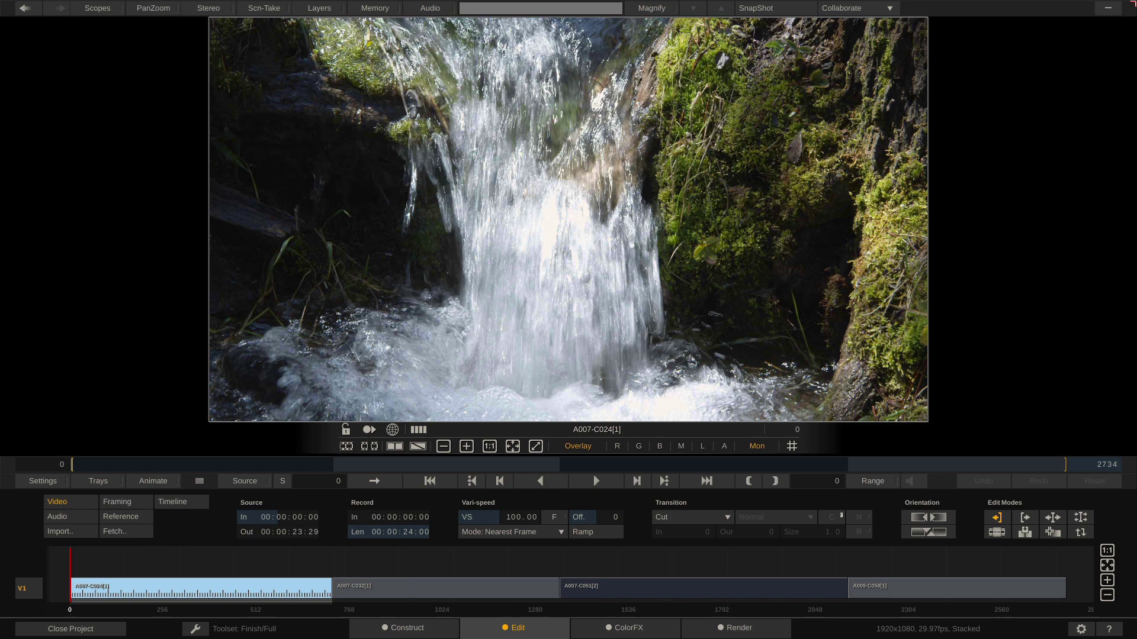
key(Down)
key(Down)
key(Up)
key(Up)
key(Down)
key(Down)
key(Up)
key(Up)
key(Down)
key(Down)
key(Up)
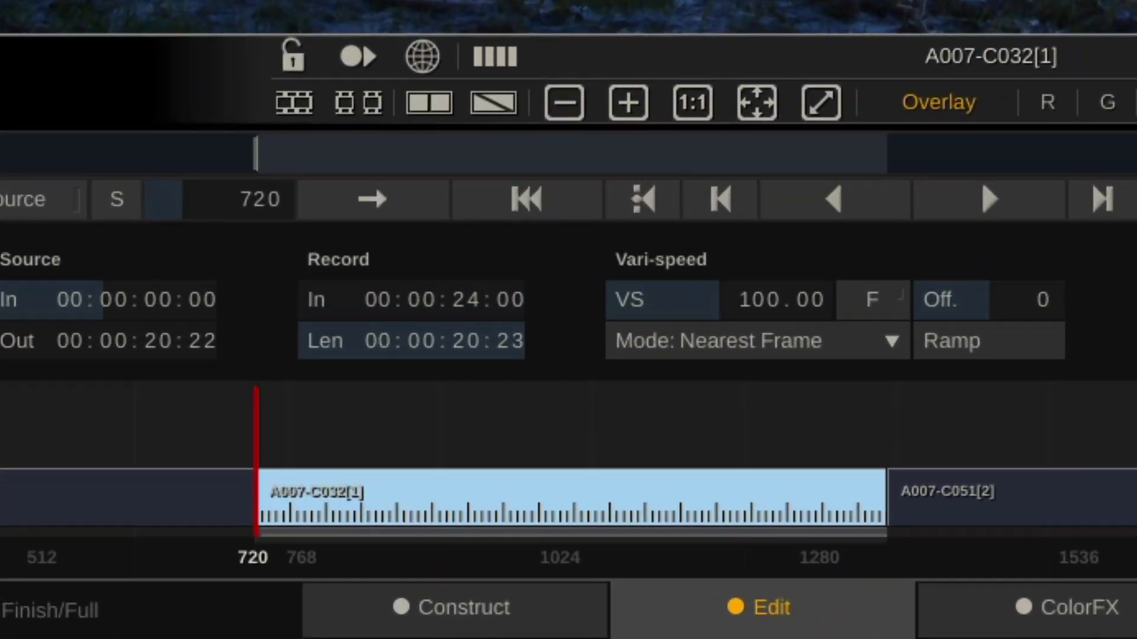
click(610, 418)
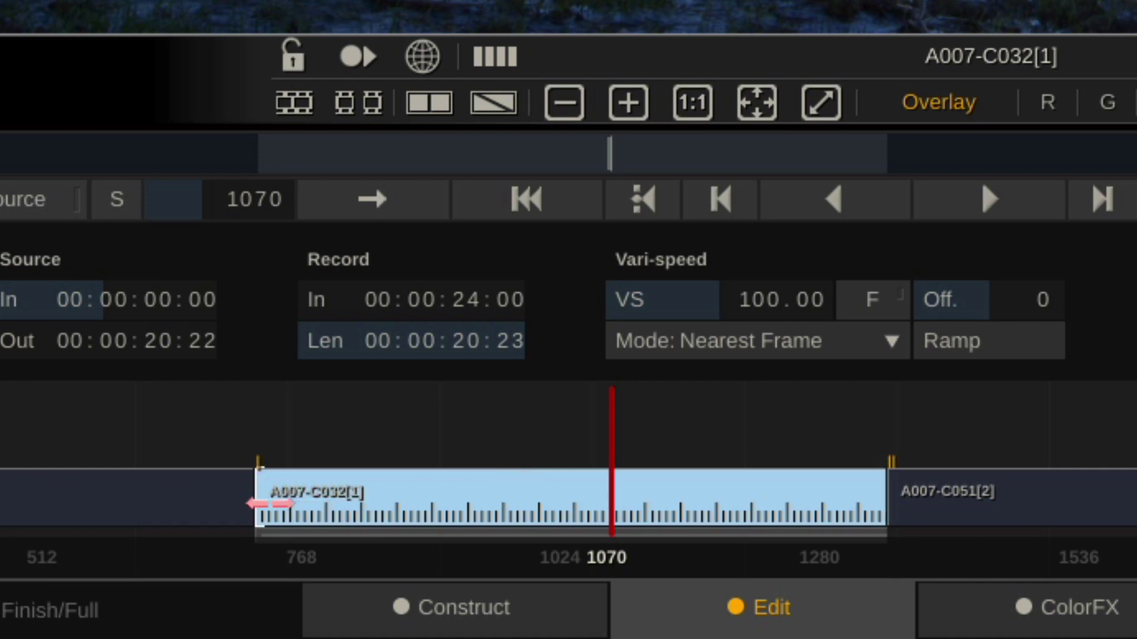
drag(273, 504, 244, 515)
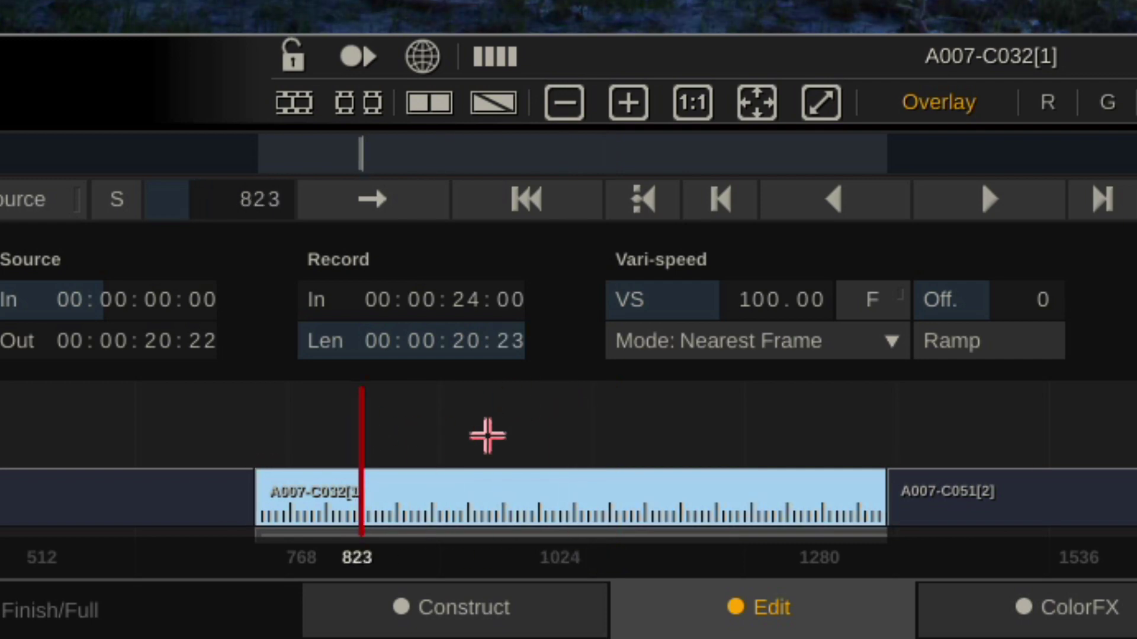
click(699, 455)
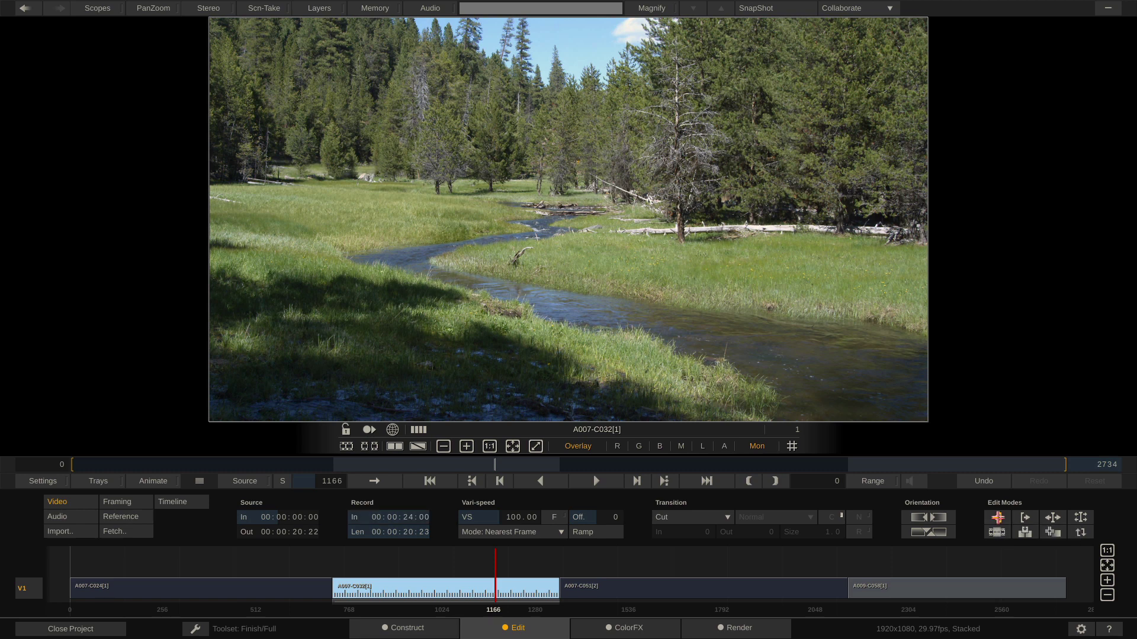
Trial-trim both edges of A007-C032[1], undo to keep length 00:00:20:23, then choose slide editing
click(1025, 517)
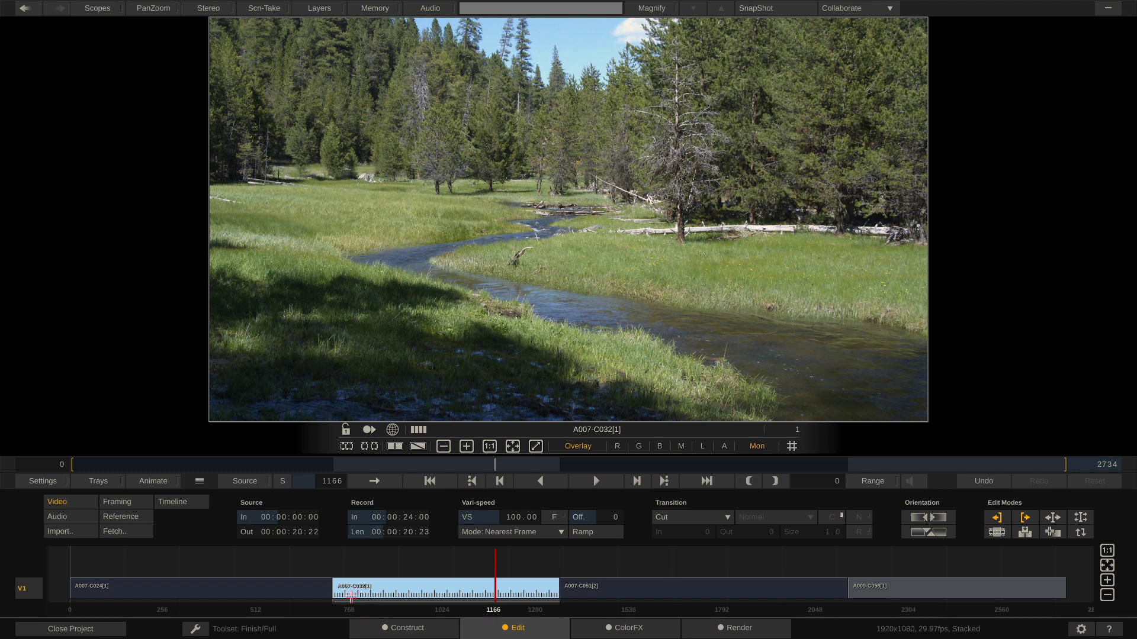
drag(333, 590, 305, 595)
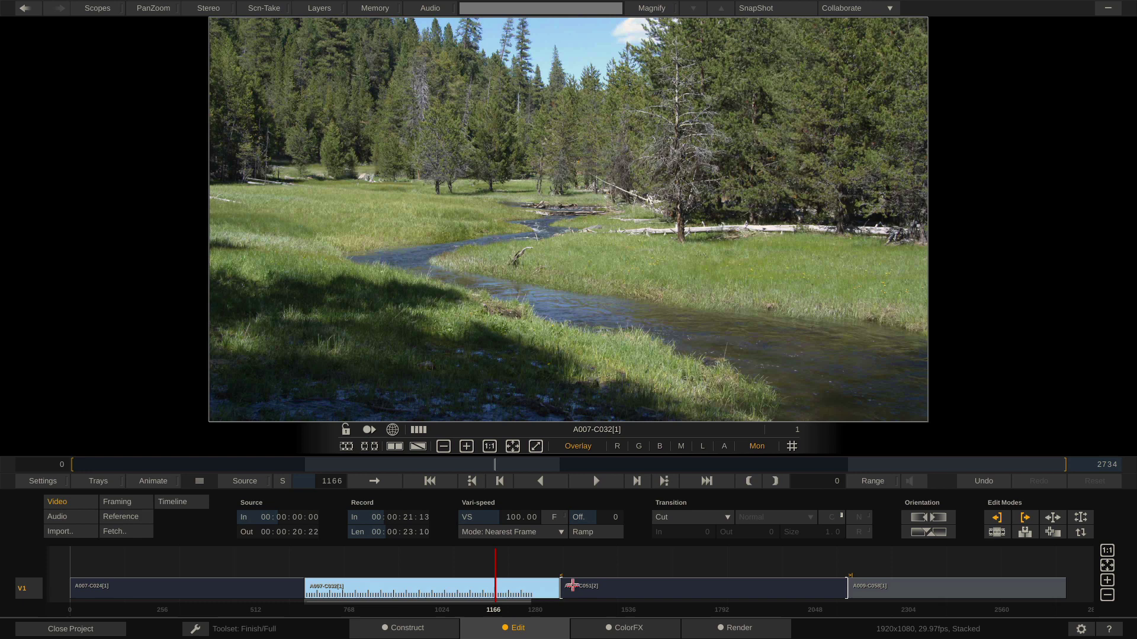
mouse_move(560, 588)
mouse_down()
mouse_move(663, 589)
mouse_move(546, 589)
mouse_move(557, 589)
mouse_up()
key(ctrl+z)
key(ctrl+z)
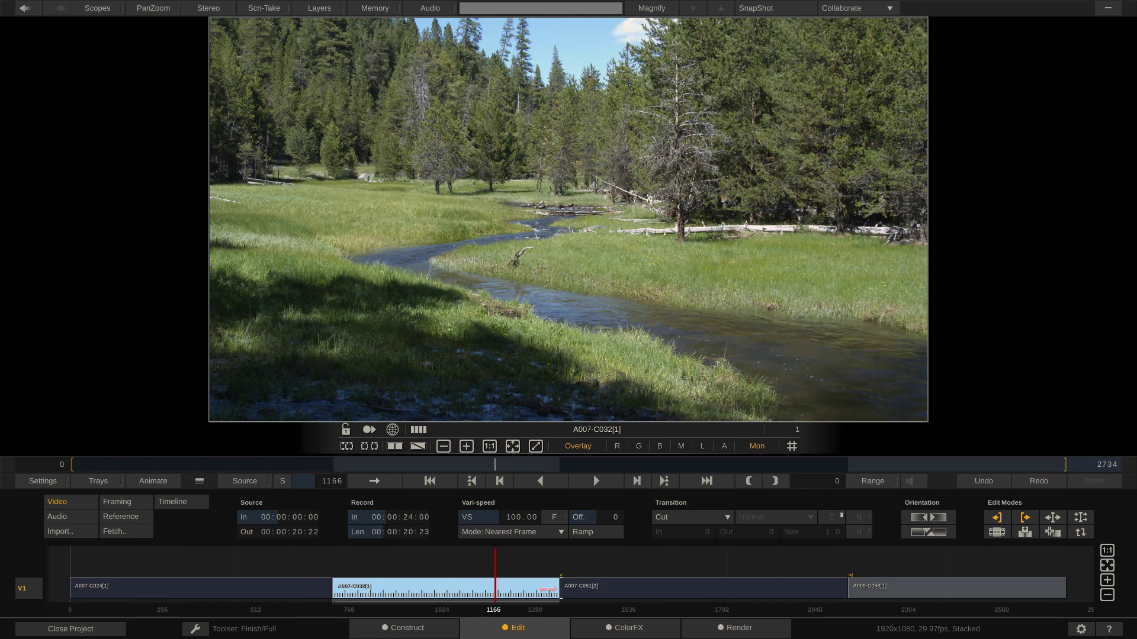
click(1054, 516)
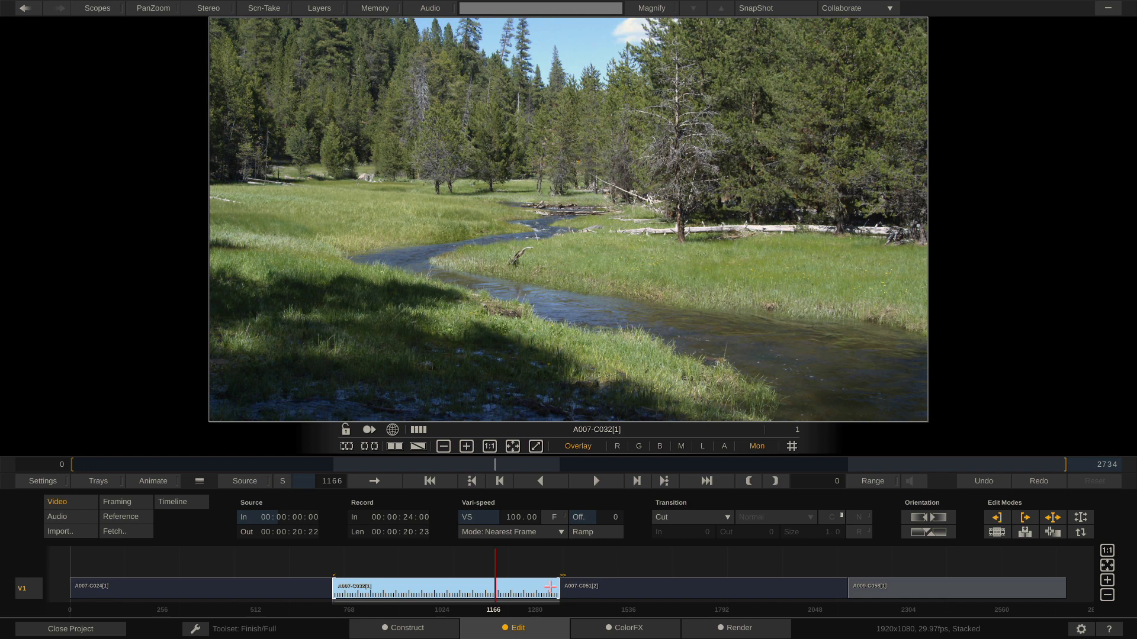
click(122, 502)
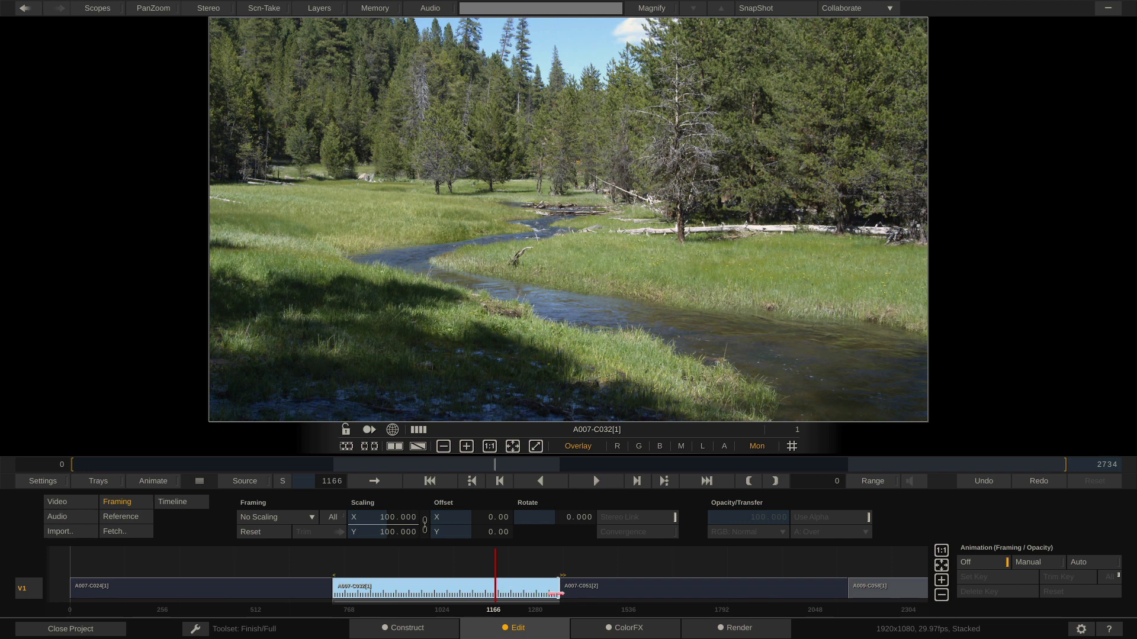
drag(555, 593, 556, 593)
key(ctrl+z)
click(55, 502)
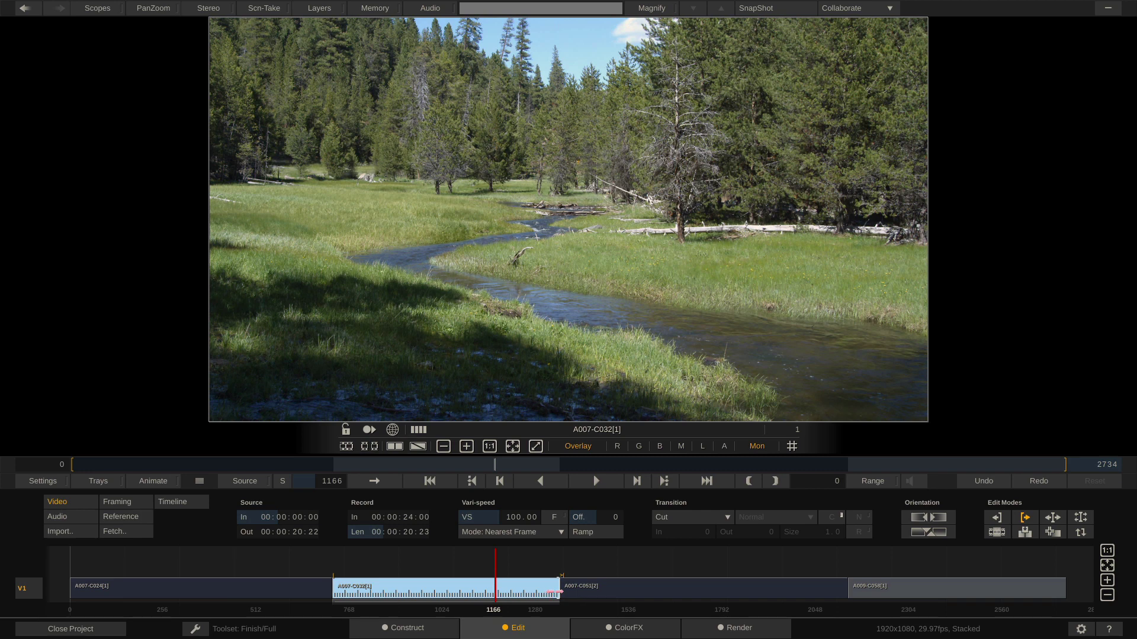
Extend A007-C032[1]'s tail to 00:00:26:03 and scrub the edit between frames 1095 and 1198
drag(554, 592, 617, 596)
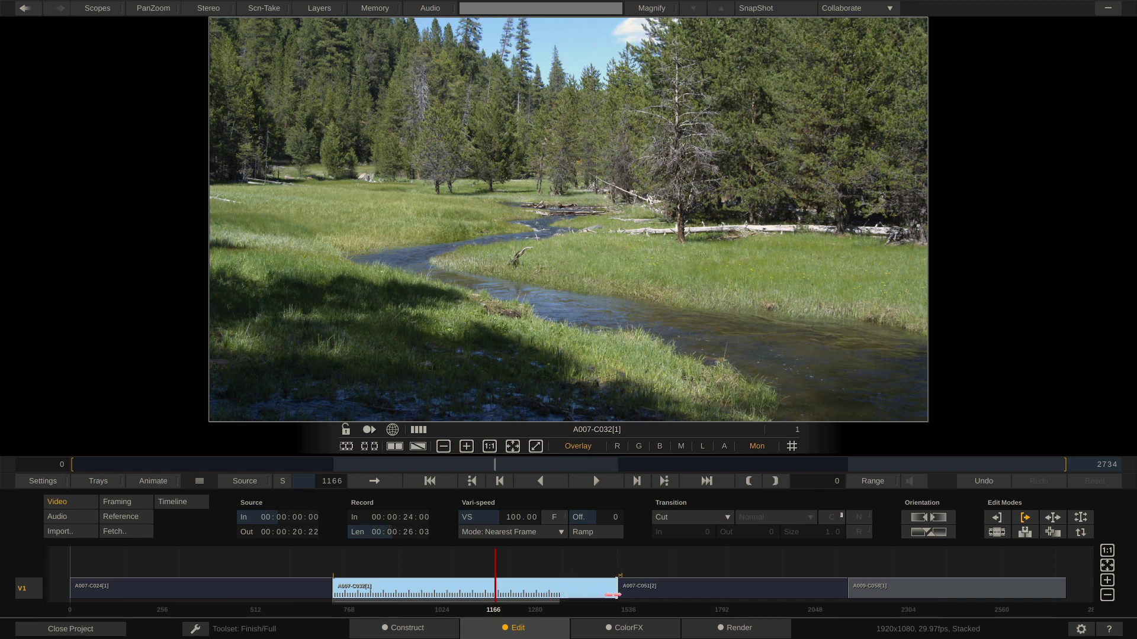
drag(495, 564, 472, 569)
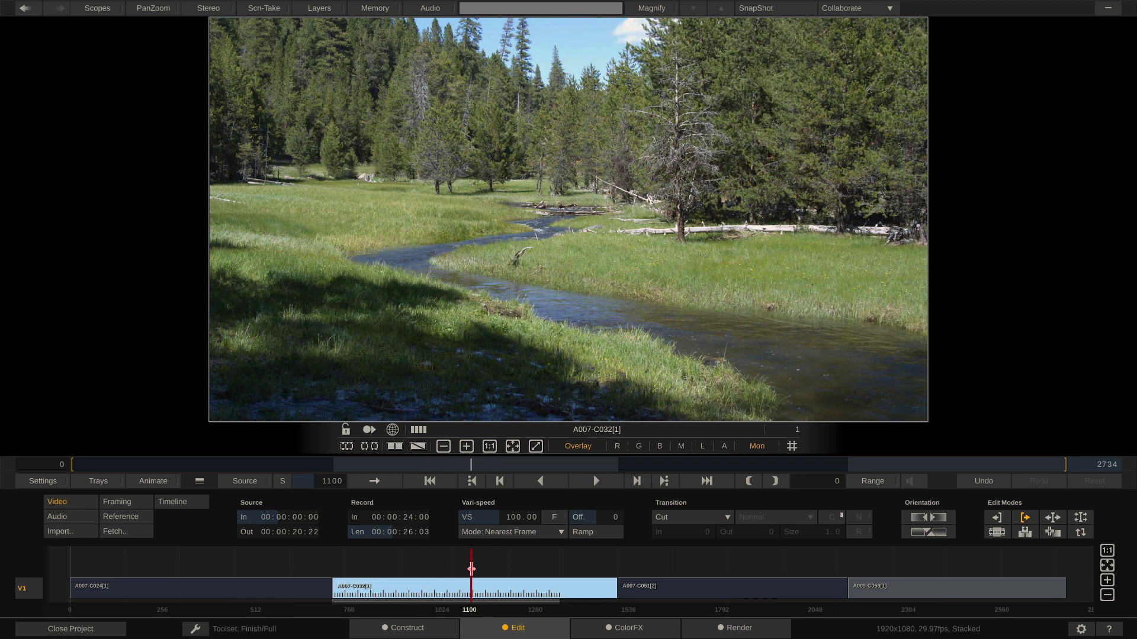
drag(472, 569, 579, 572)
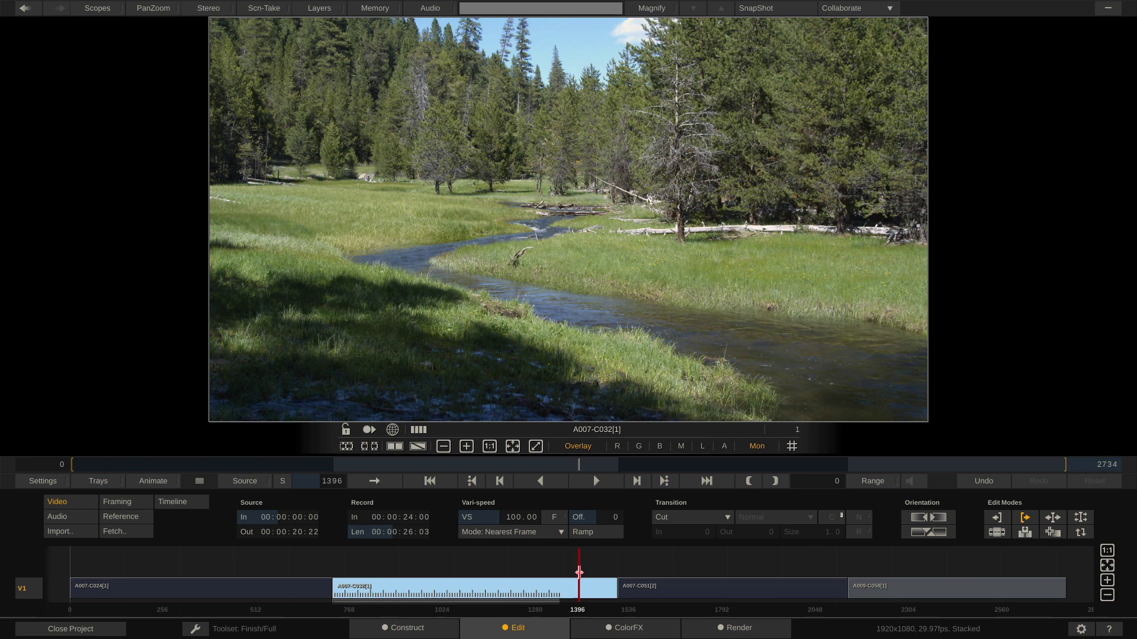
Set A007-C032[1]'s playback mode to Bounce and preview it from frame 1202
click(170, 502)
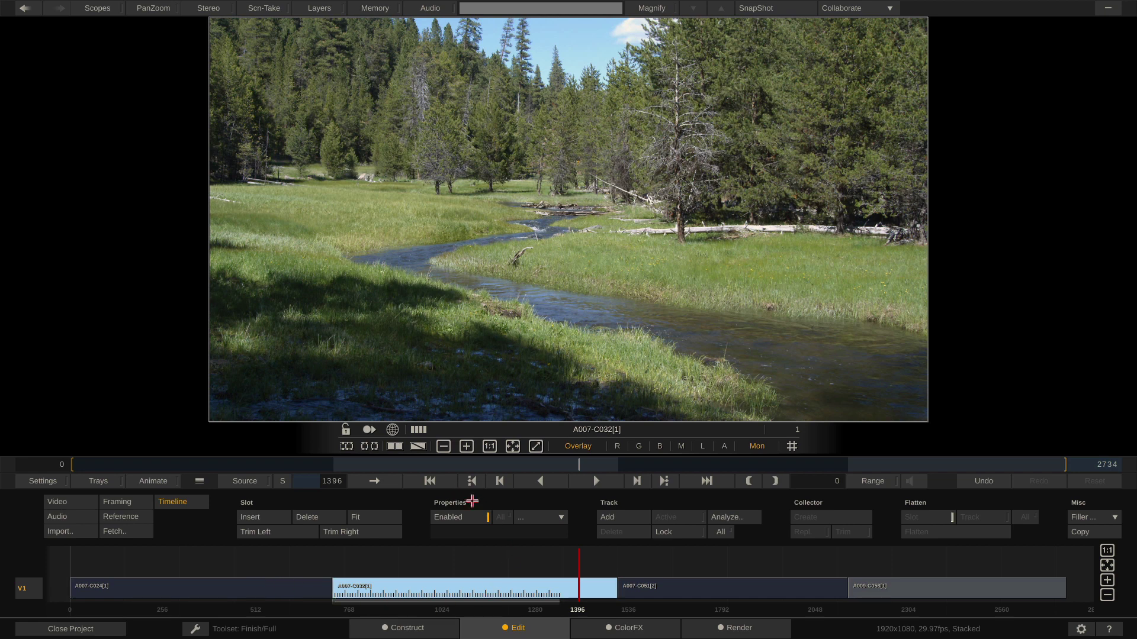
click(560, 516)
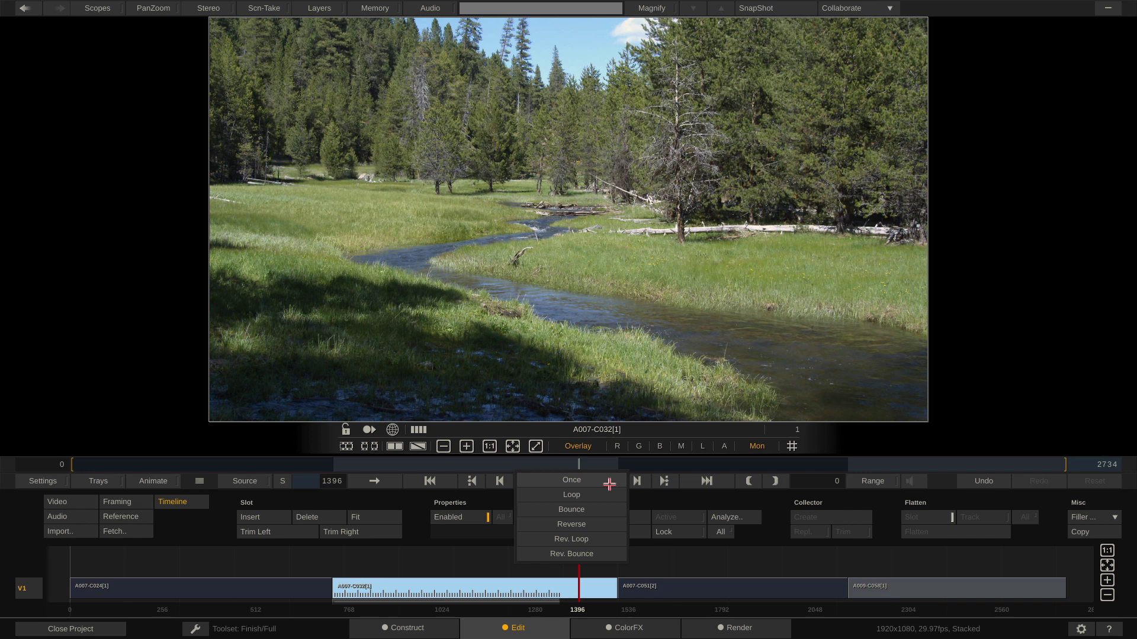
click(599, 508)
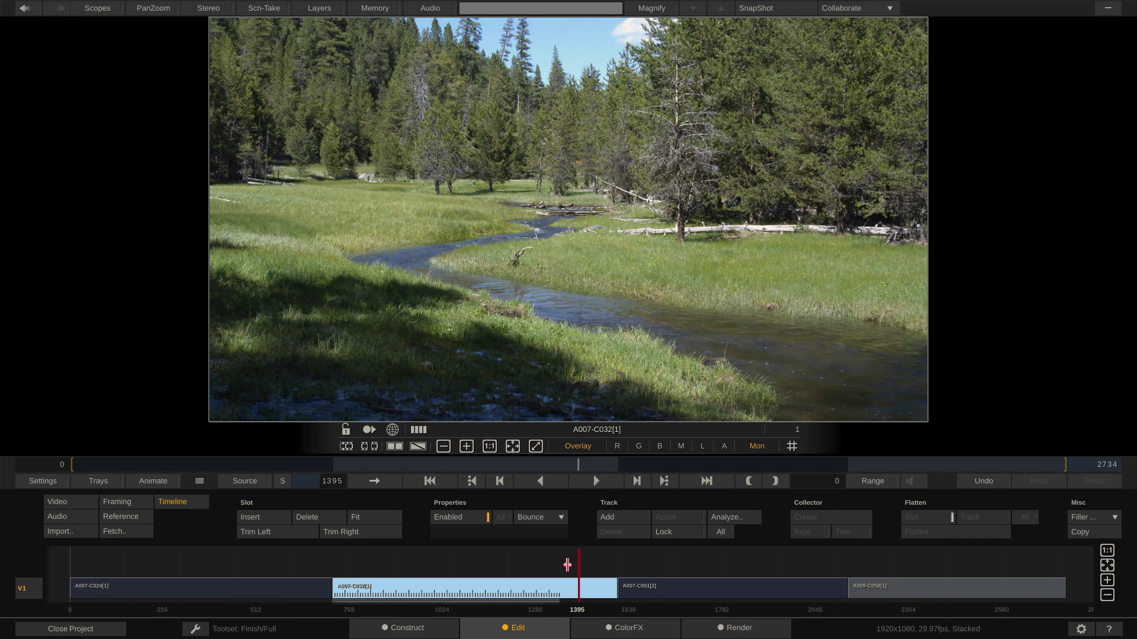
drag(567, 565, 541, 570)
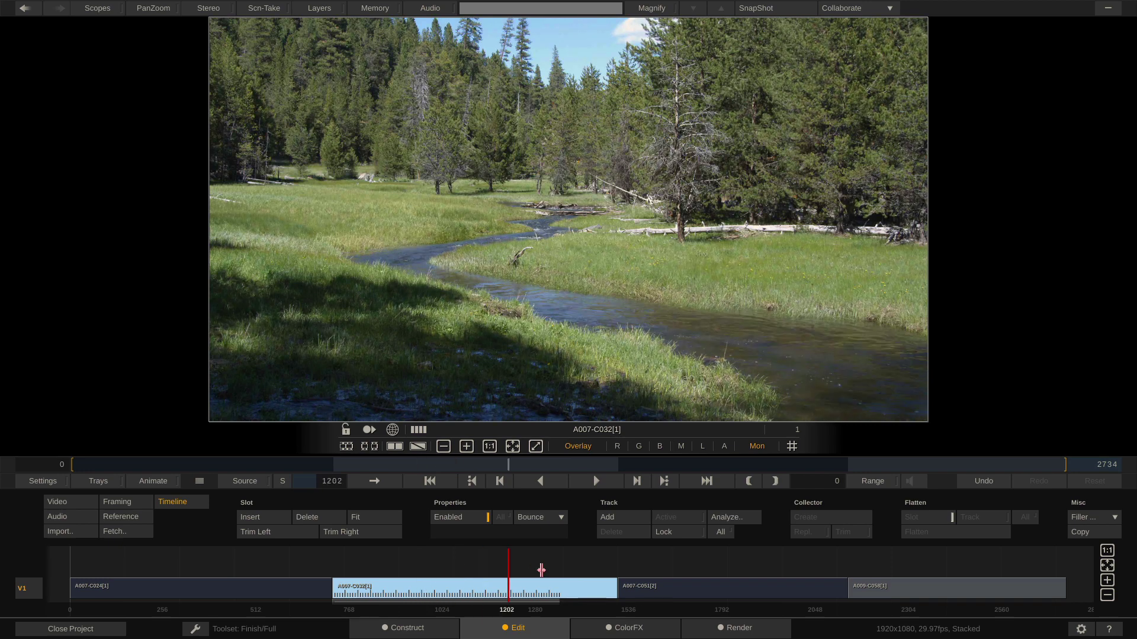
key(space)
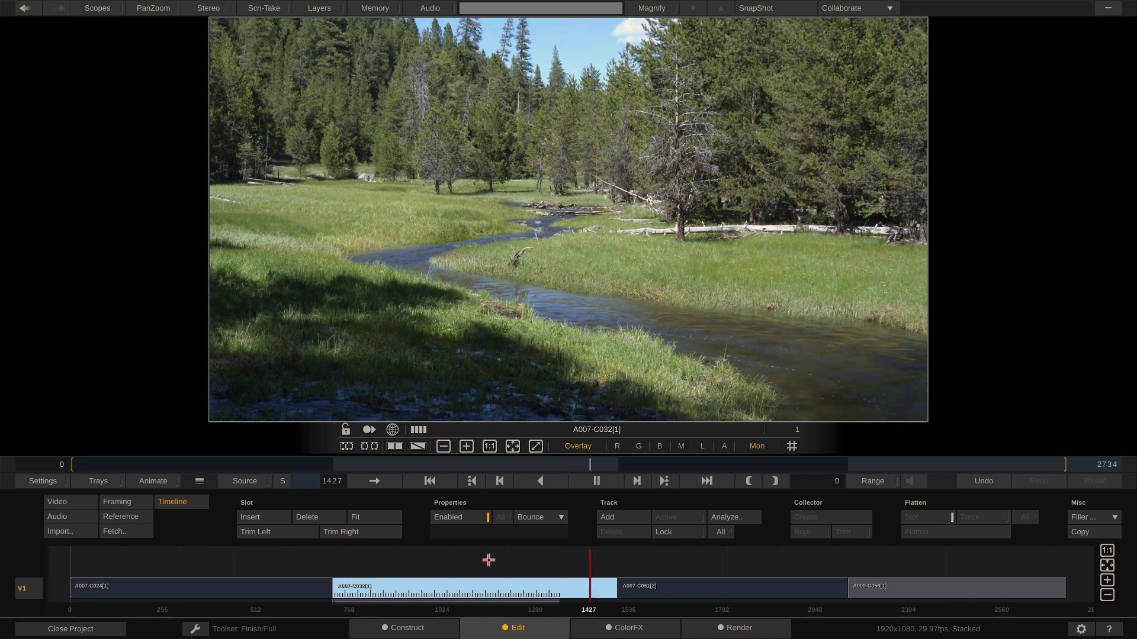
Change the clip's playback mode to Once and check it around frames 1242 to 1414
click(559, 518)
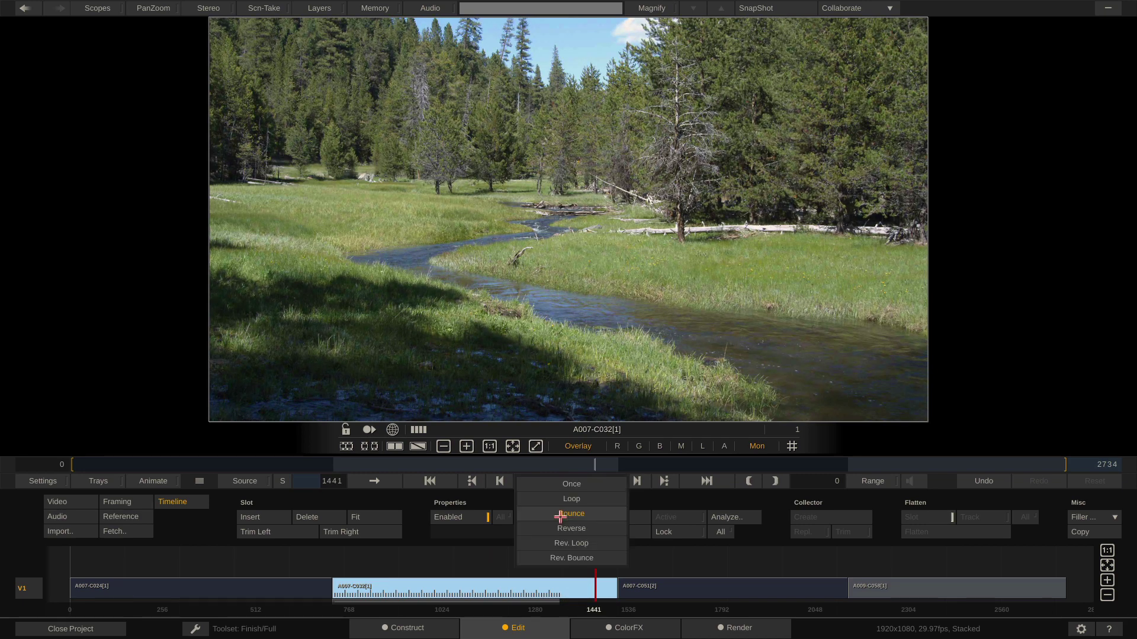
click(564, 485)
drag(595, 569, 571, 572)
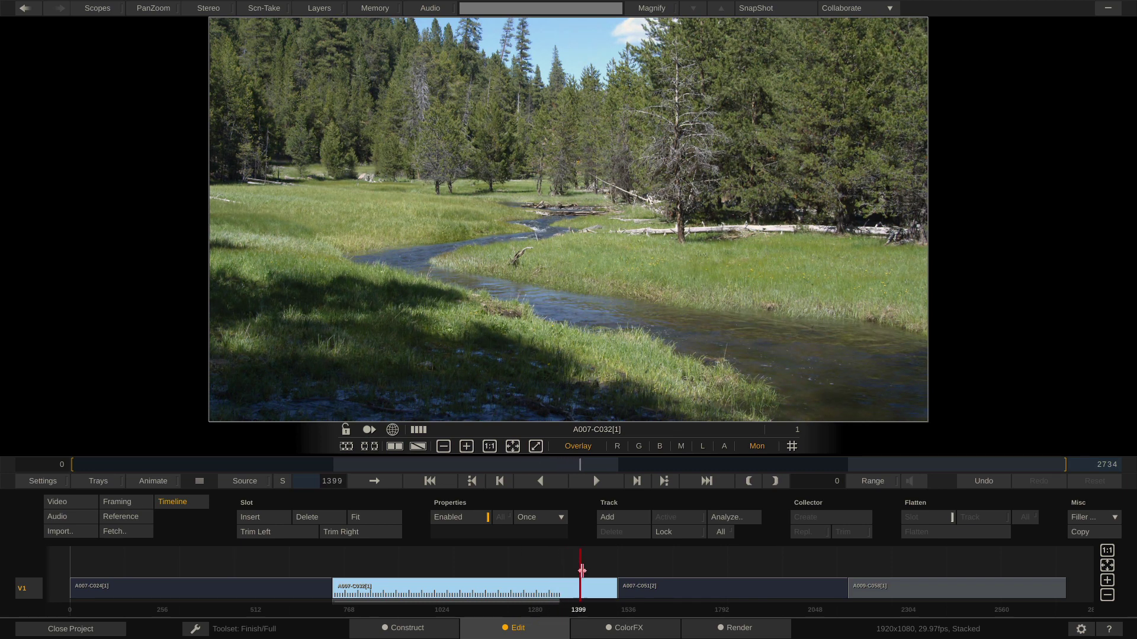
drag(582, 570, 586, 570)
Disable A007-C032[1] and play from A007-C024[1] at frame 580 past the disabled clip
click(448, 512)
drag(514, 566, 538, 565)
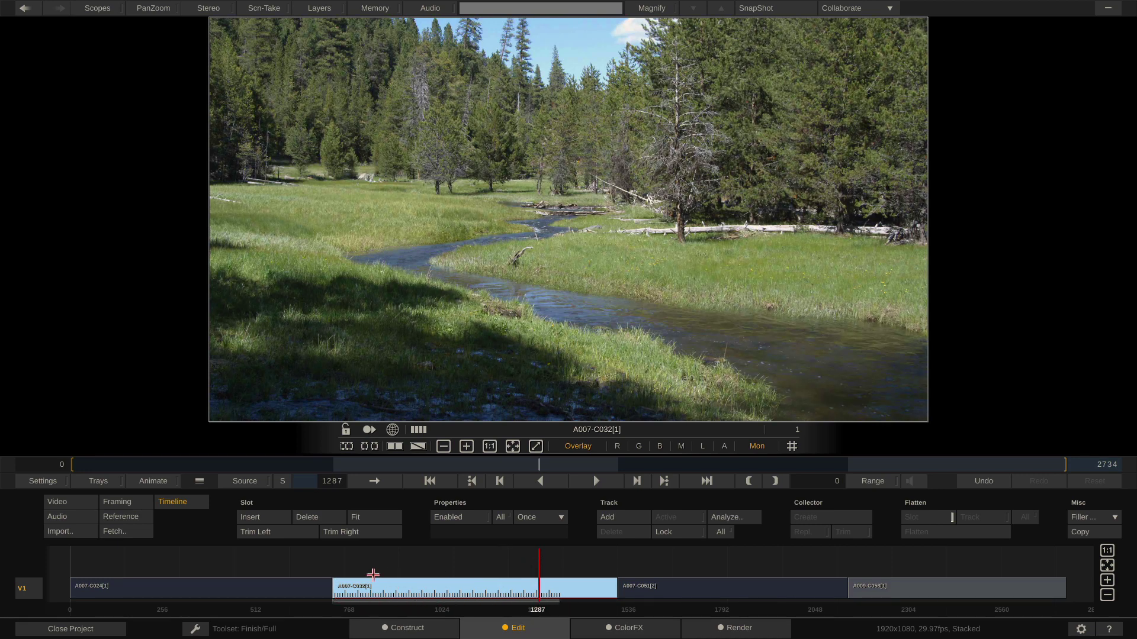
click(281, 560)
key(space)
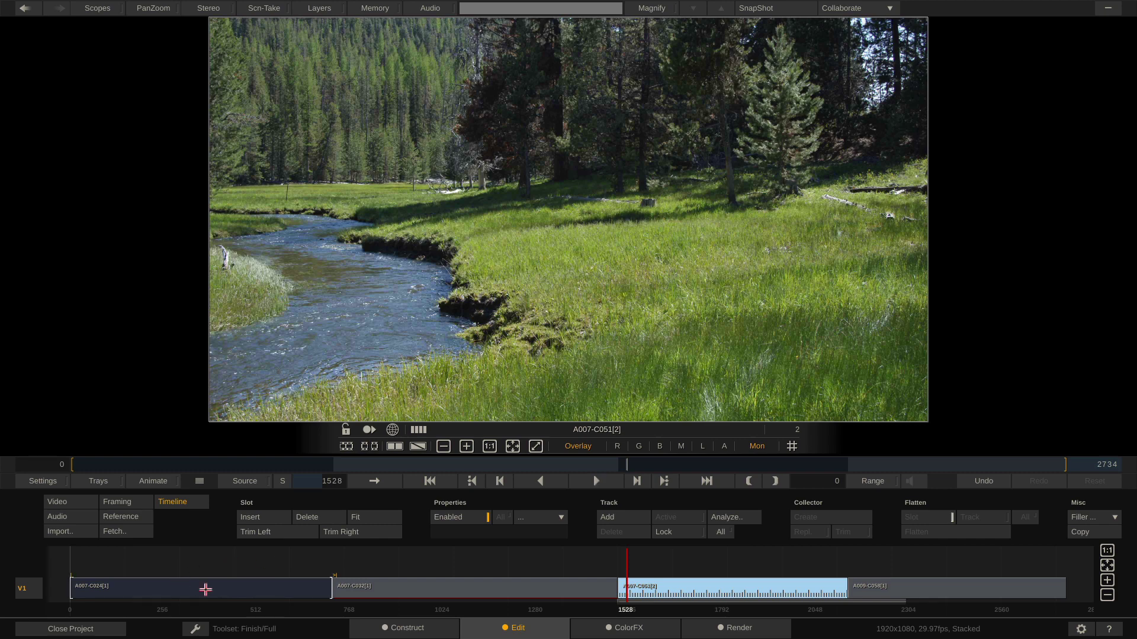
click(460, 569)
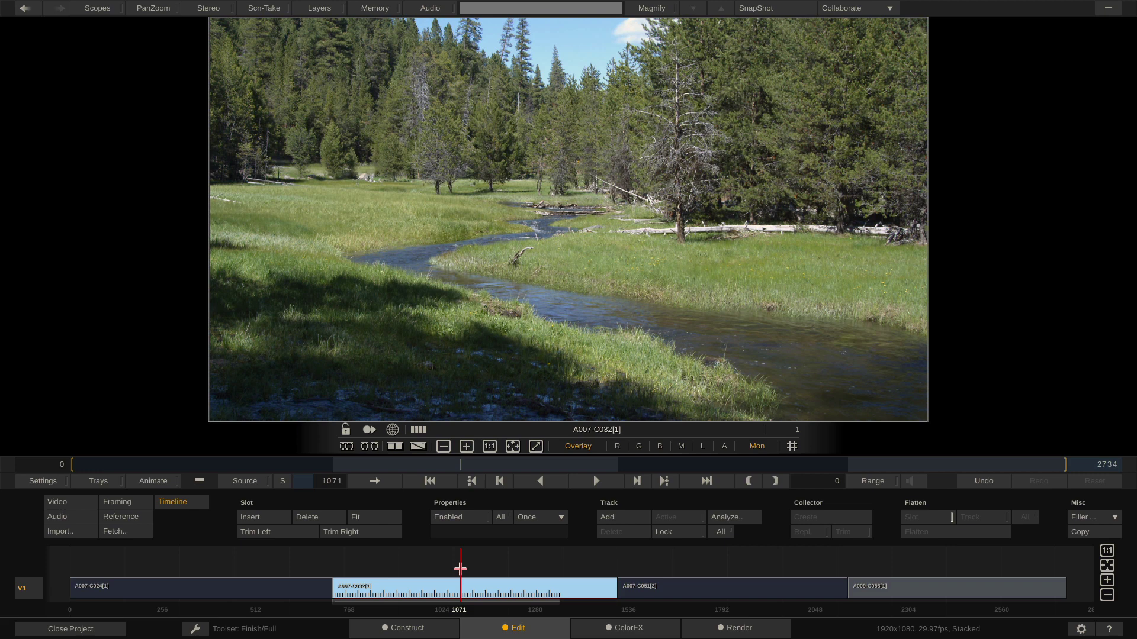
Re-enable A007-C032[1], fit it back to its source length, and park the playhead at frame 1045
click(466, 517)
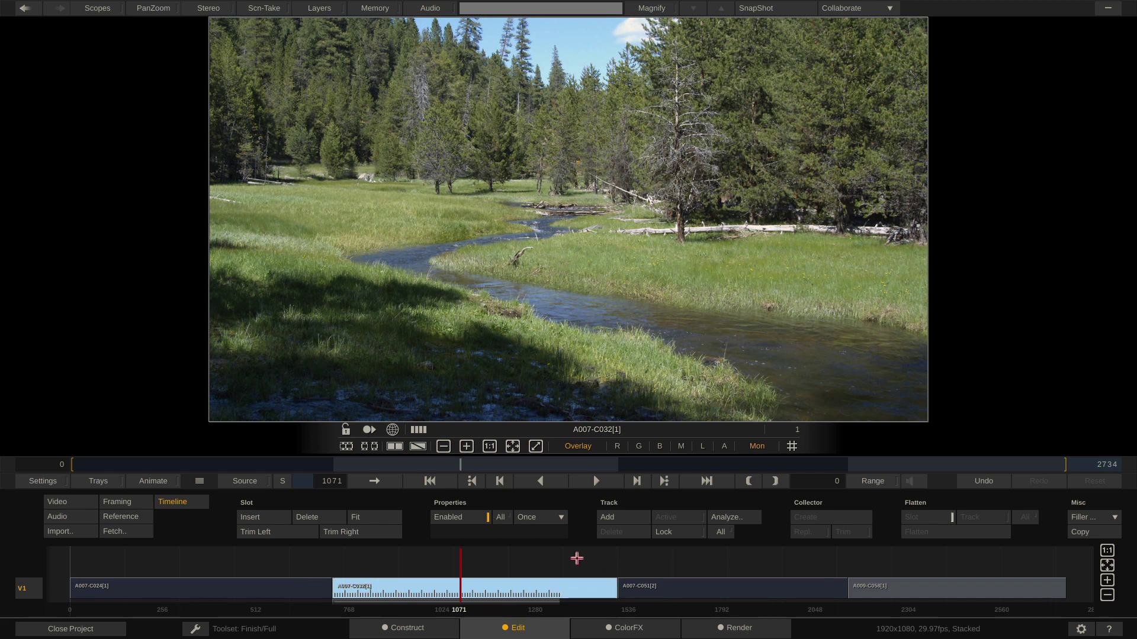
click(518, 556)
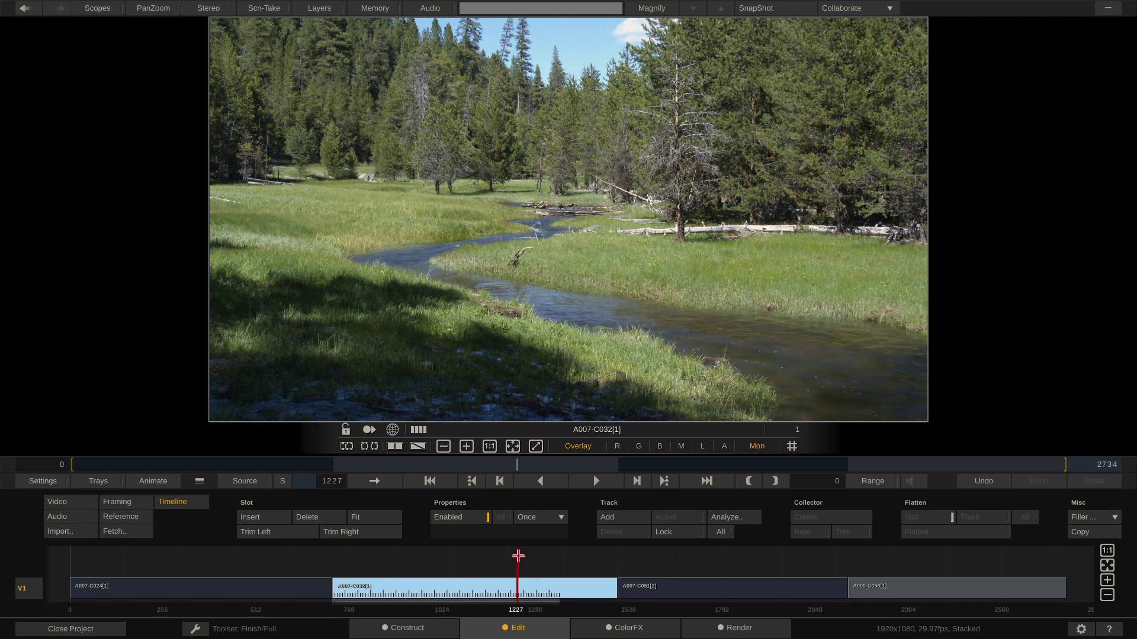
drag(518, 556, 484, 558)
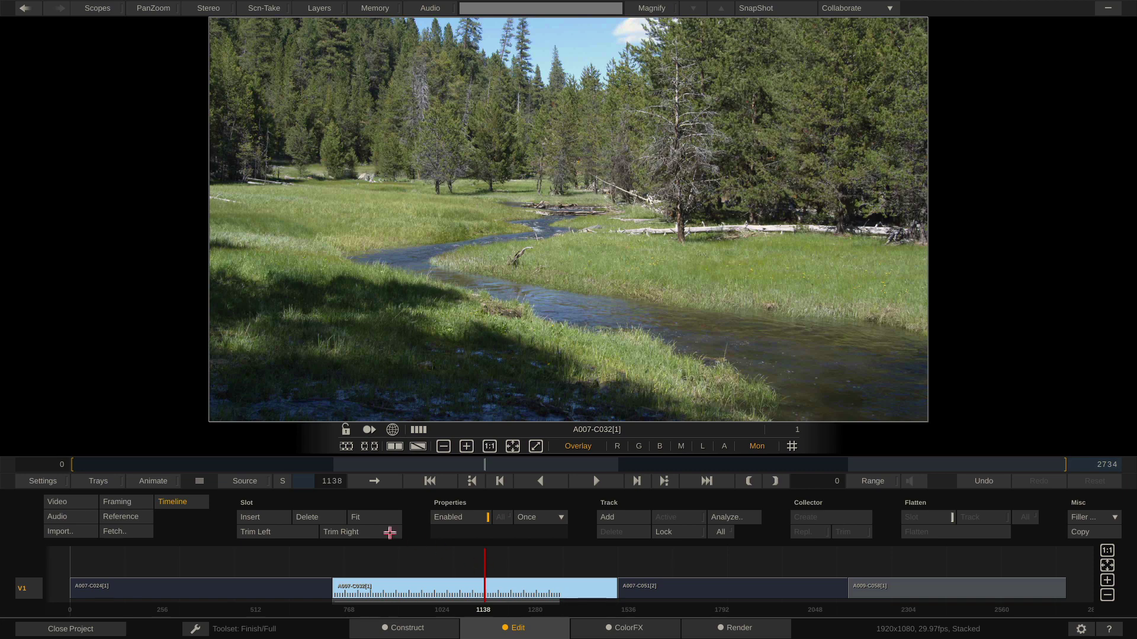
click(367, 518)
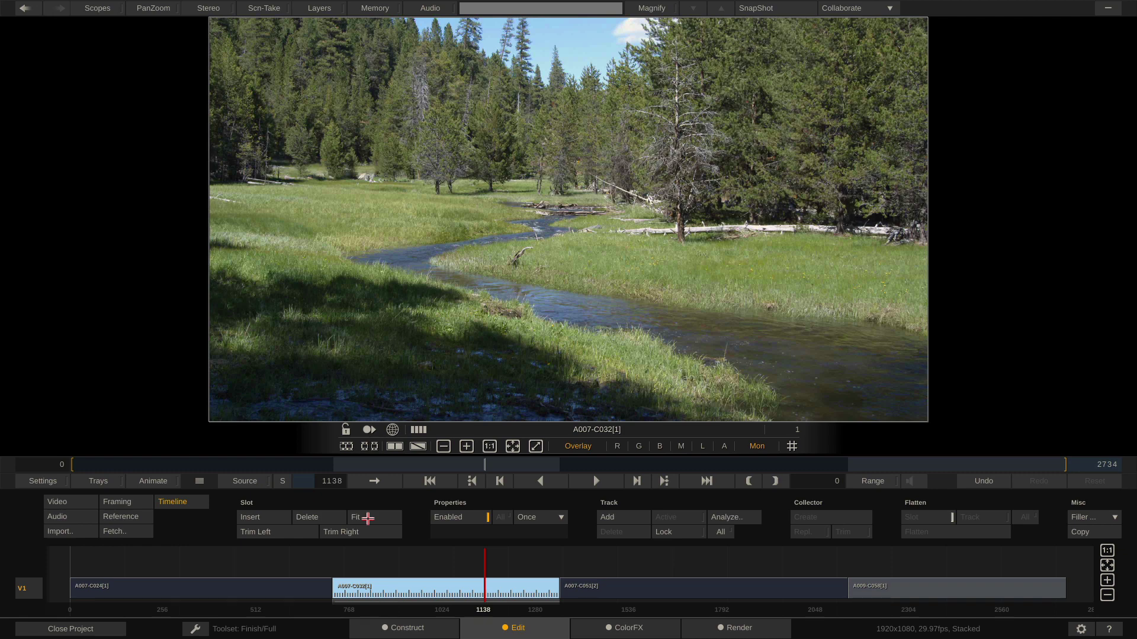
mouse_move(442, 561)
mouse_down()
mouse_move(423, 562)
mouse_move(450, 562)
mouse_up()
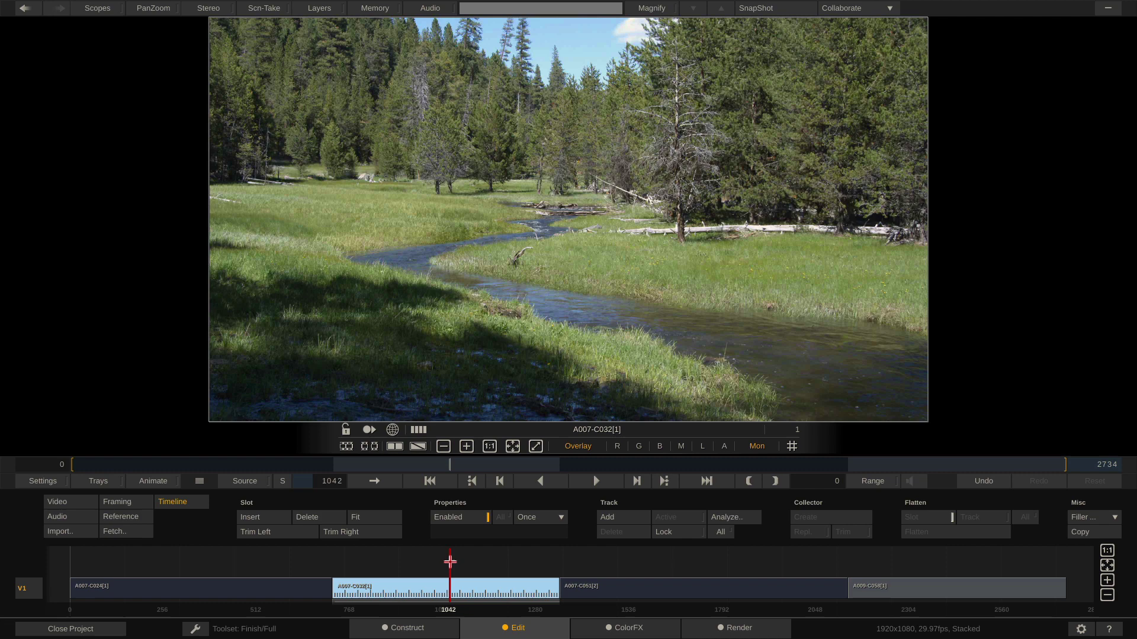
drag(450, 562, 451, 563)
Split A007-C032 at frame 1045, play across the new cut, and view the four slots as thumbnails
click(254, 517)
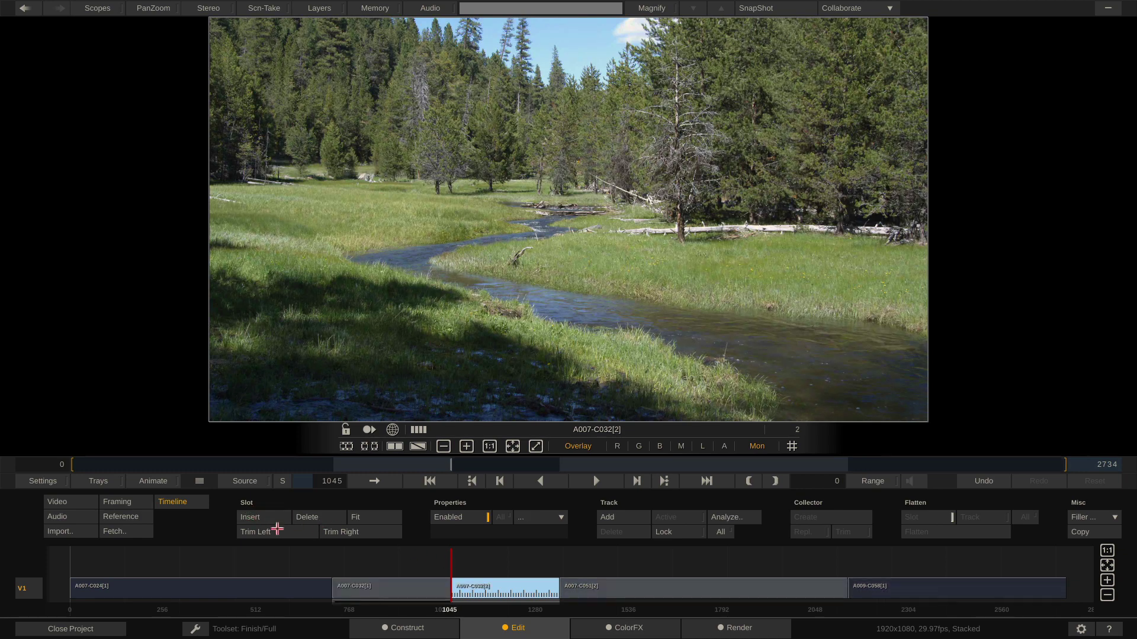
drag(448, 565, 399, 563)
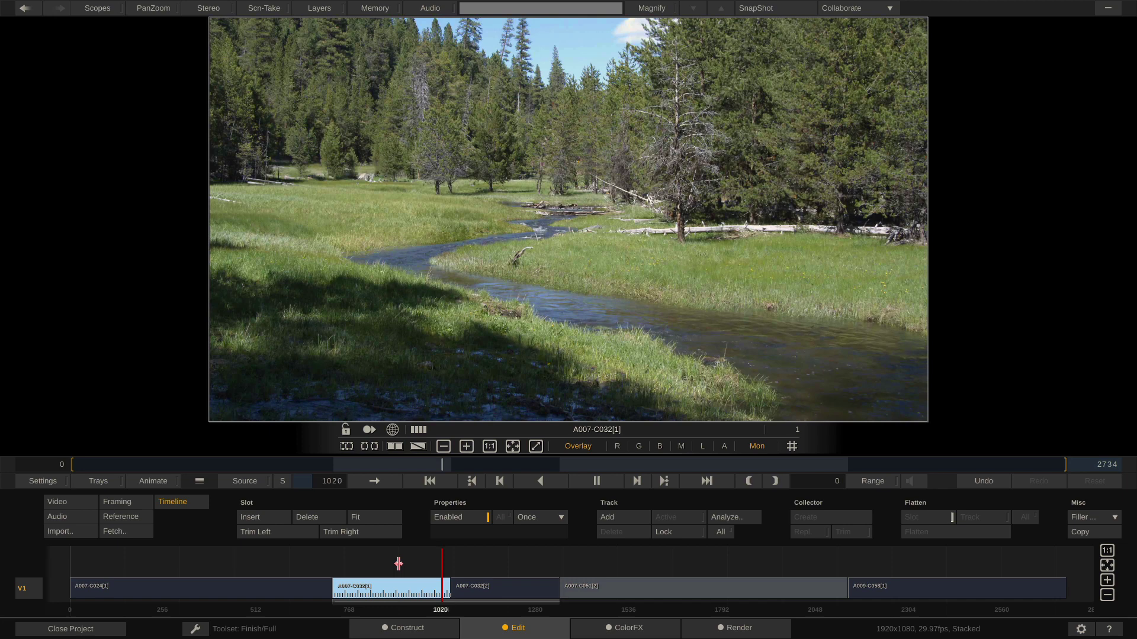
key(space)
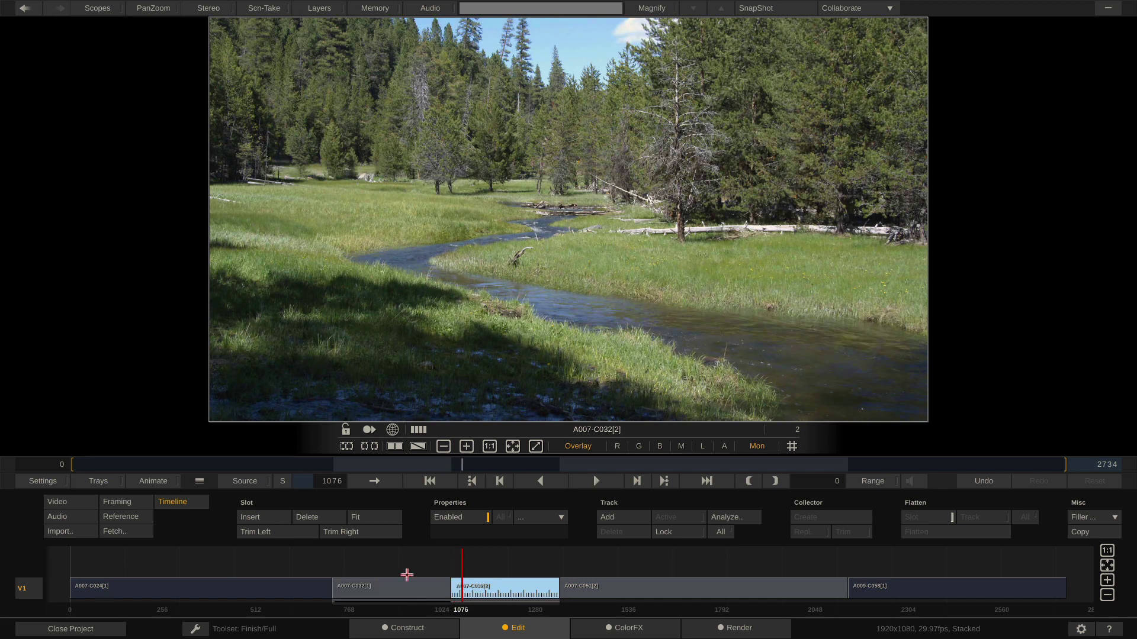
click(409, 629)
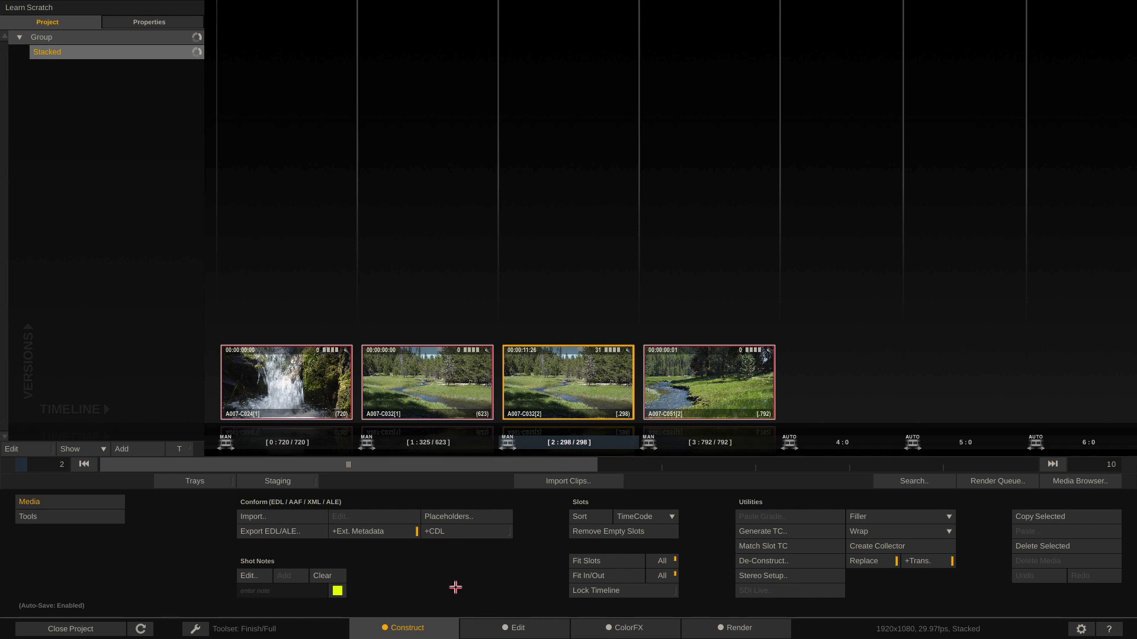
Return to the Edit page at frame 1076 on A007-C032[2]
click(511, 628)
mouse_move(487, 587)
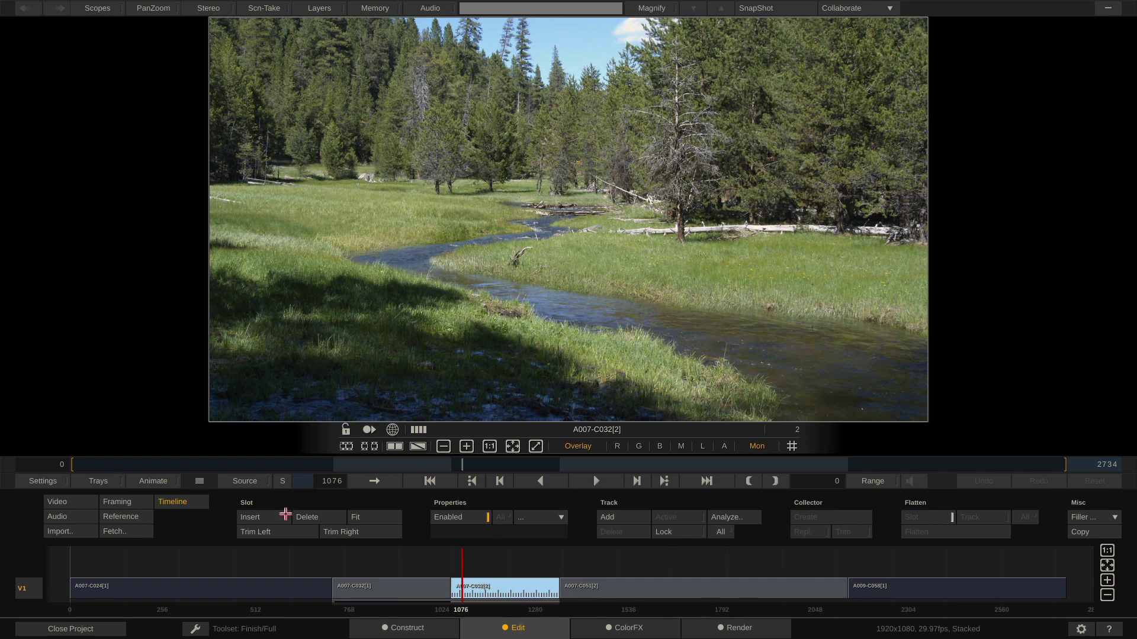
Review the Video timing settings, then delete A007-C032[2] so A007-C051 closes up behind A007-C032[1]
click(52, 501)
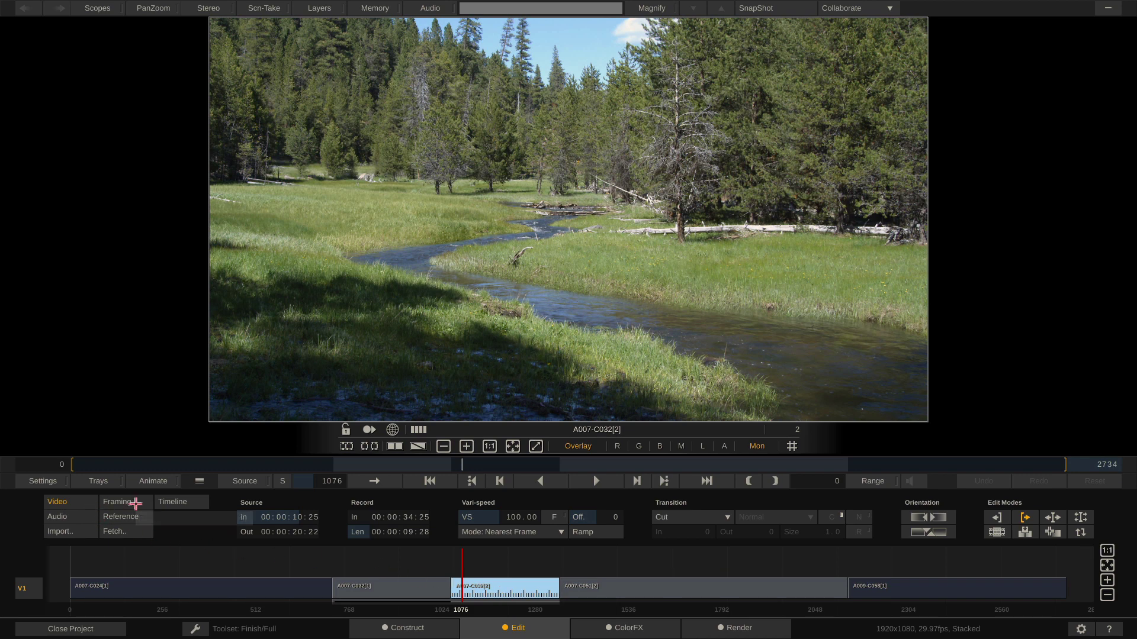
click(181, 502)
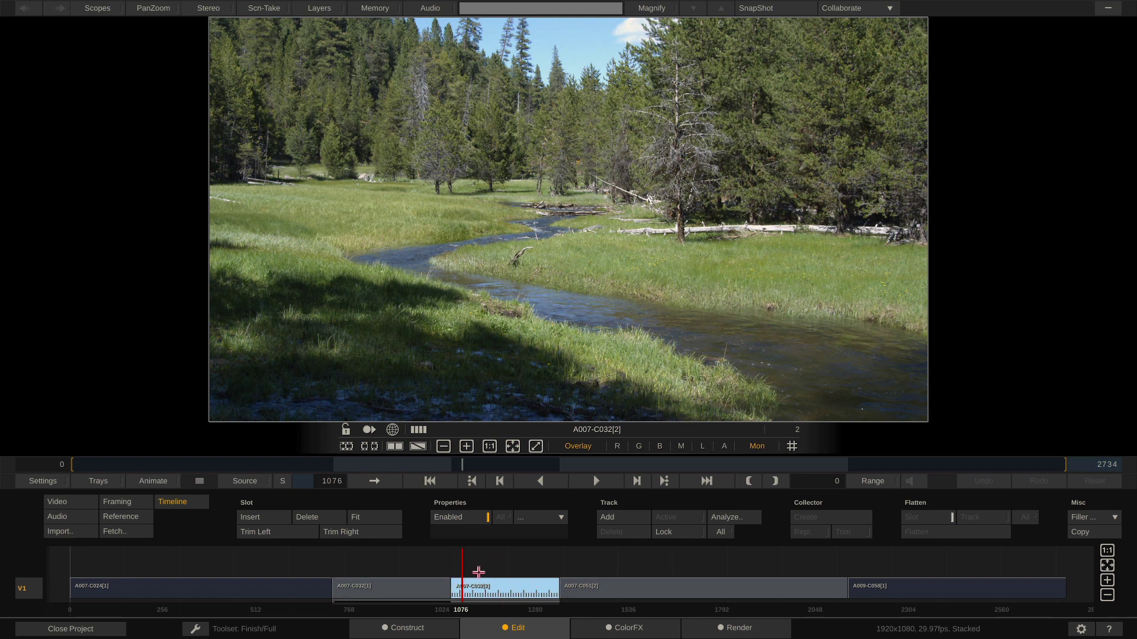
click(300, 516)
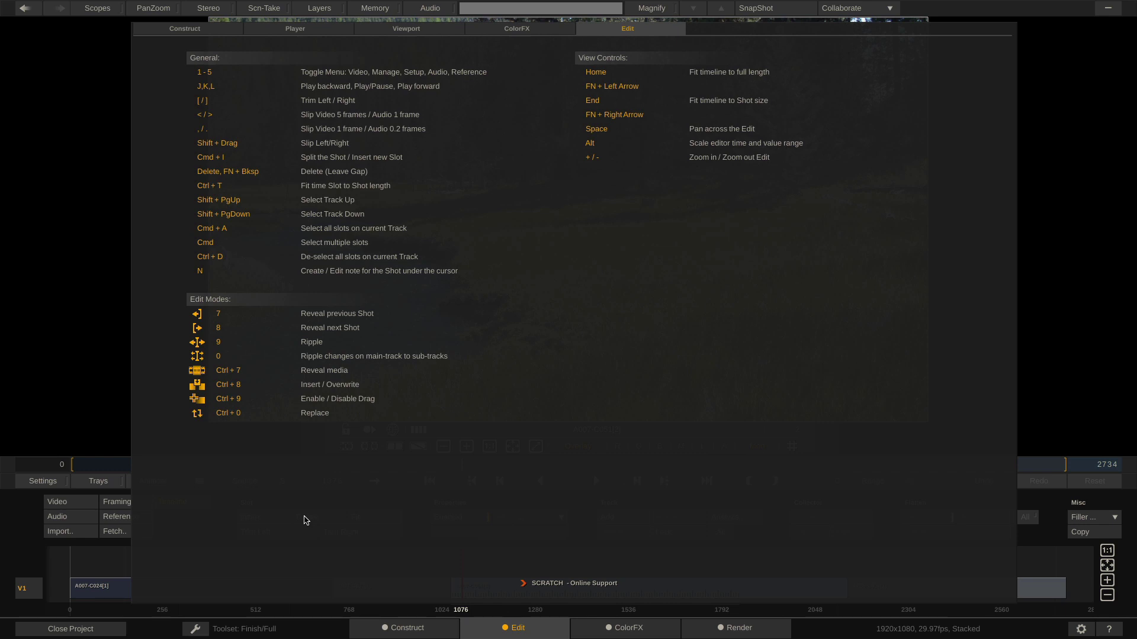
click(305, 520)
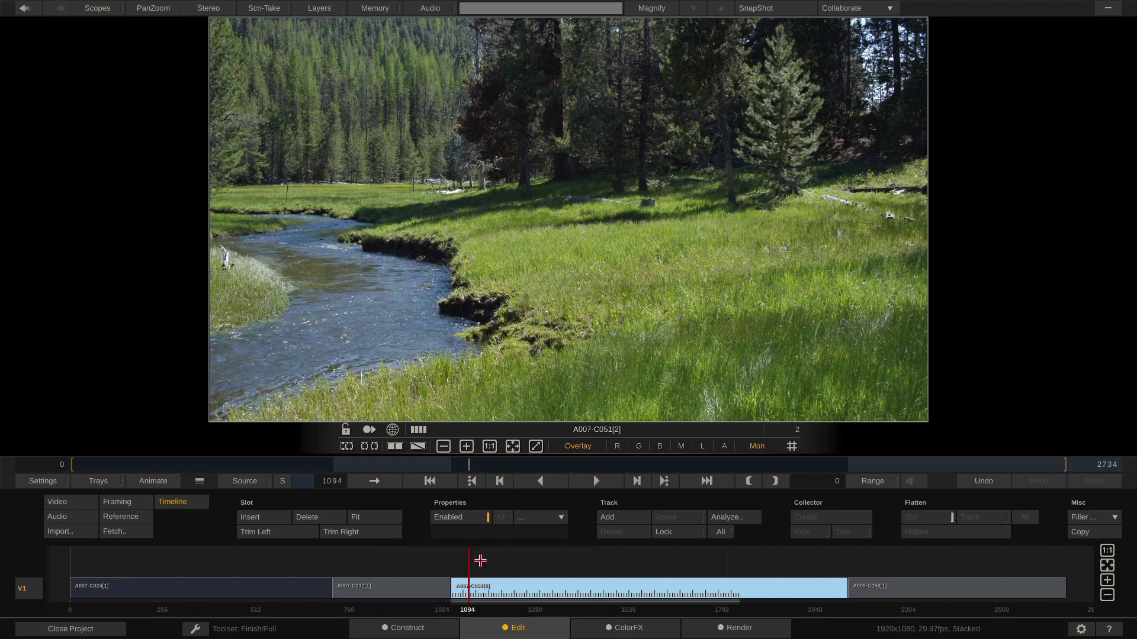
Trim the head of A007-C051 to the playhead at frame 1339
click(490, 560)
click(558, 562)
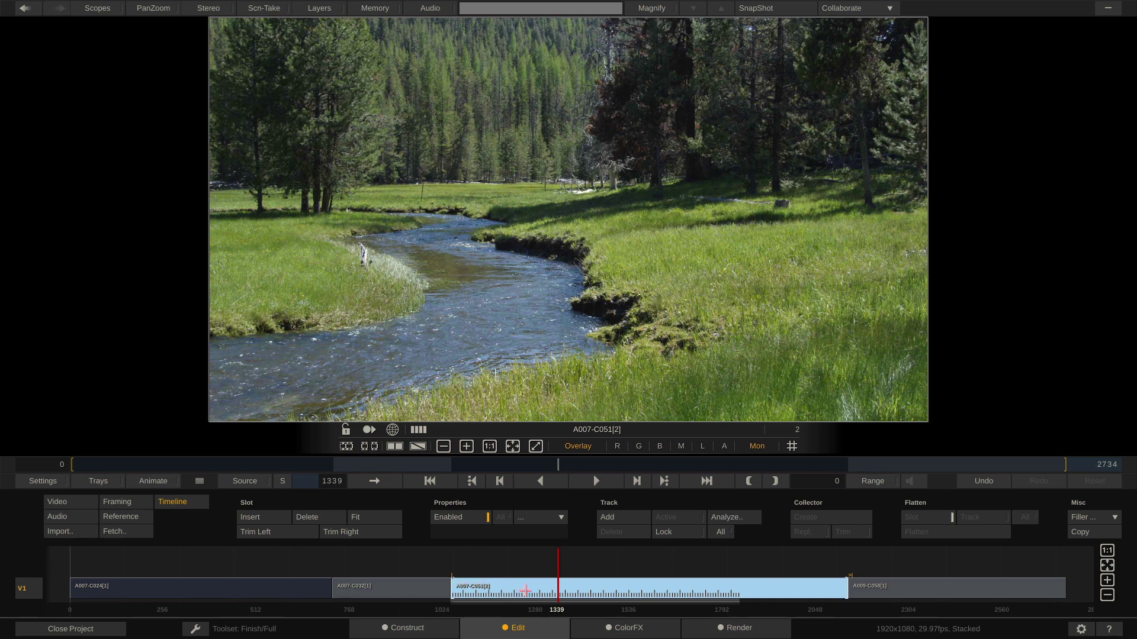
key(bracketleft)
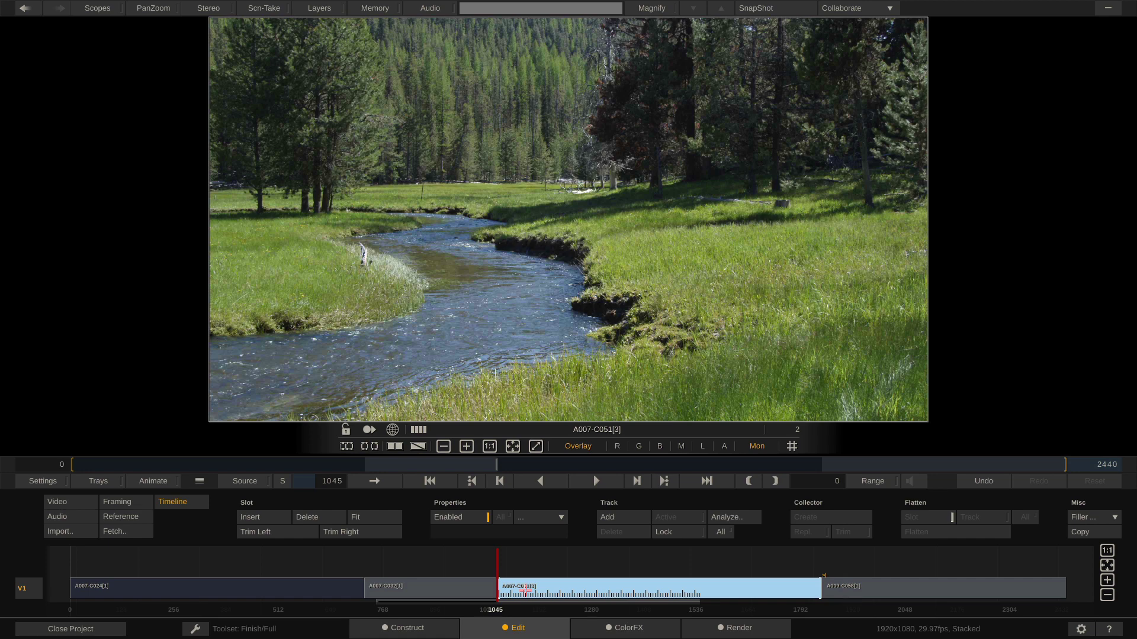
Trim the tail of A009-C058 at frame 1836 so the timeline ends there
click(646, 558)
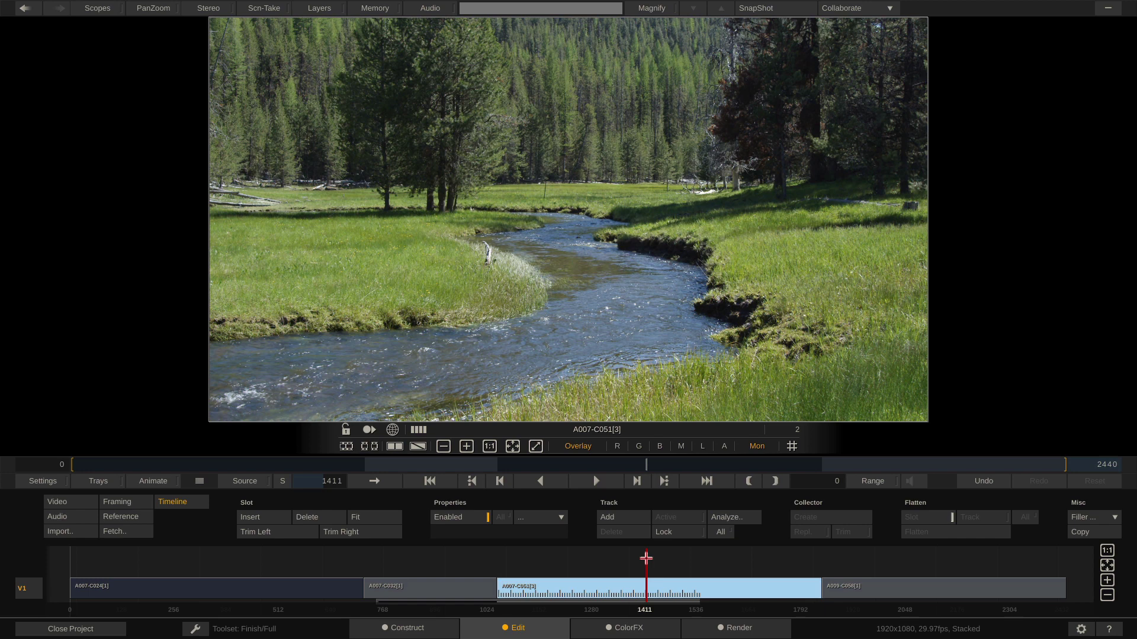
scroll(646, 558, up, 1)
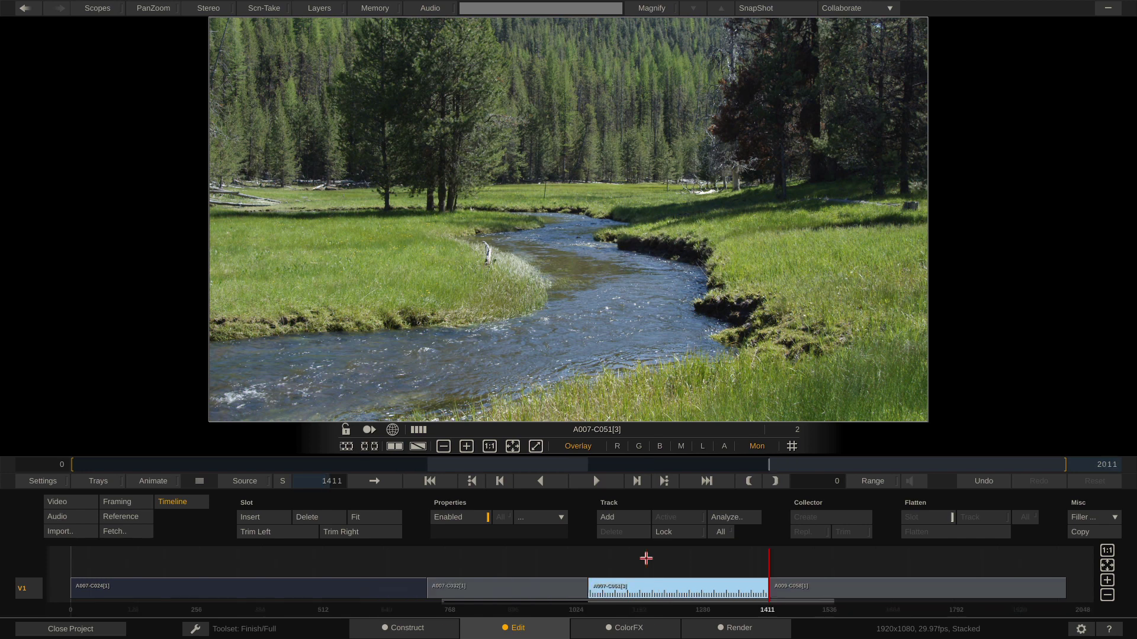
drag(817, 568, 1029, 563)
key(])
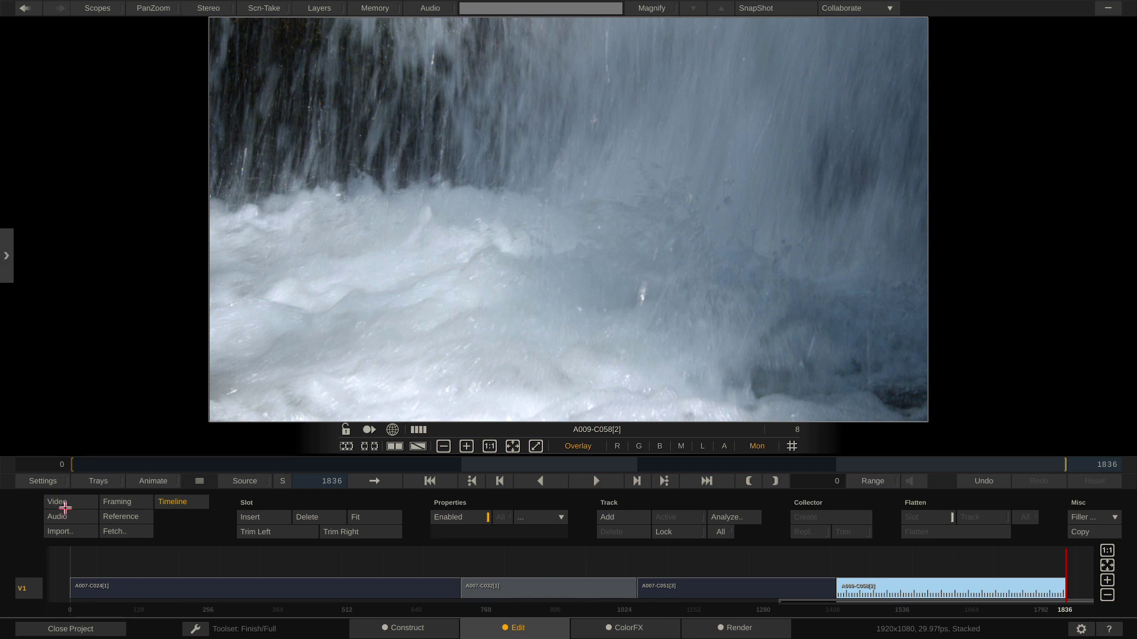
Enable drag editing, enlarge the timeline panel and refit the viewer picture
click(59, 503)
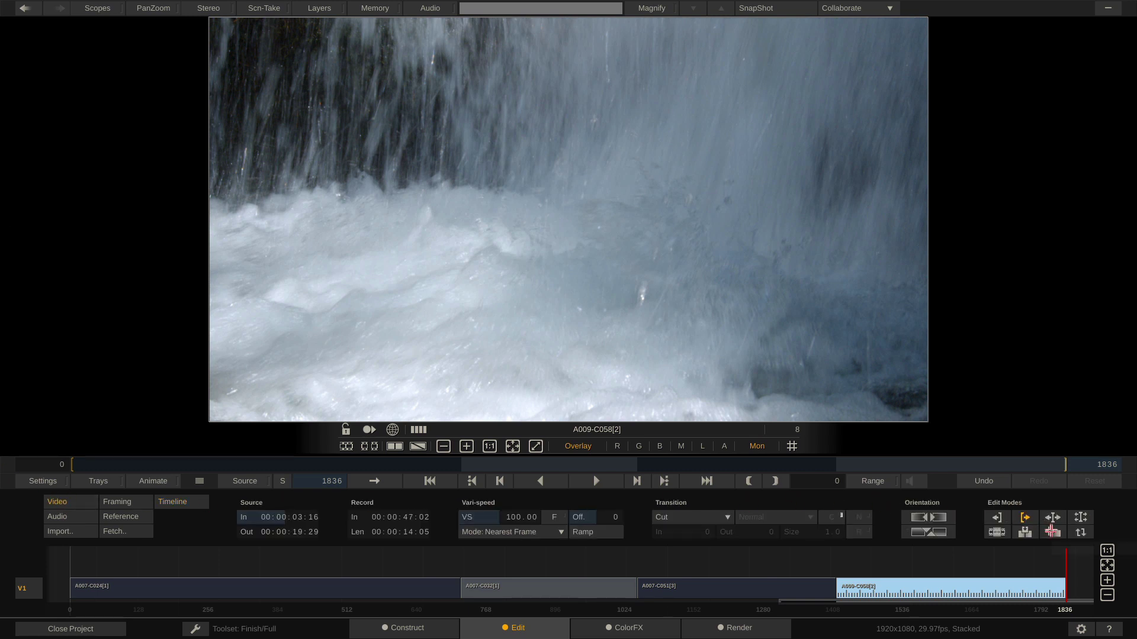
click(1052, 533)
drag(199, 482, 205, 434)
click(513, 400)
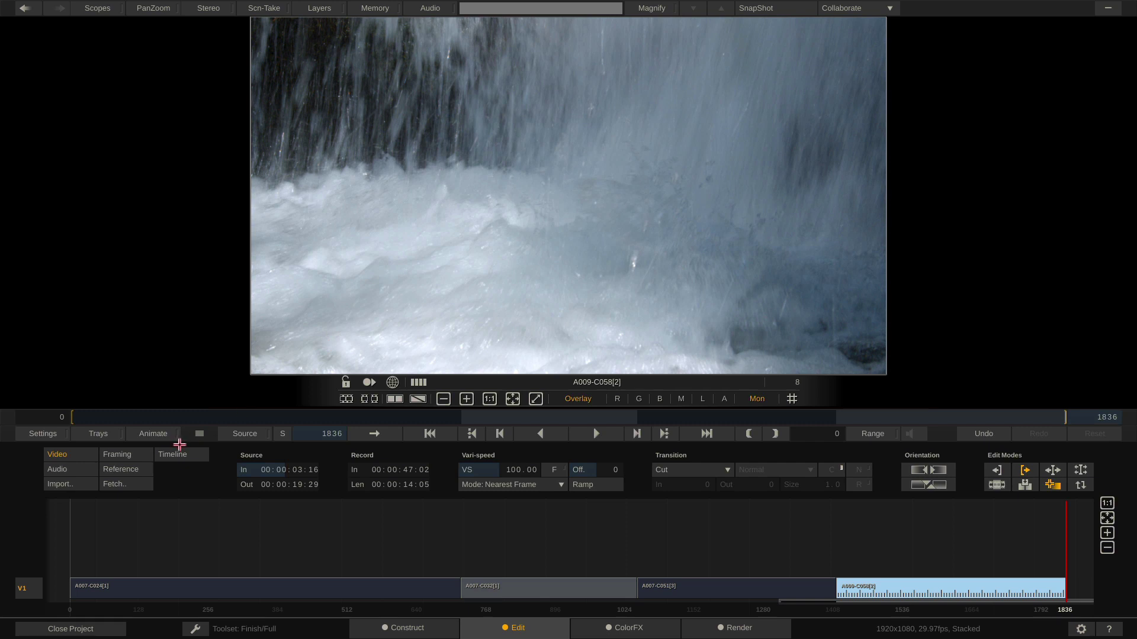
Add two empty video tracks, V2 and V3, above V1
click(180, 454)
click(610, 471)
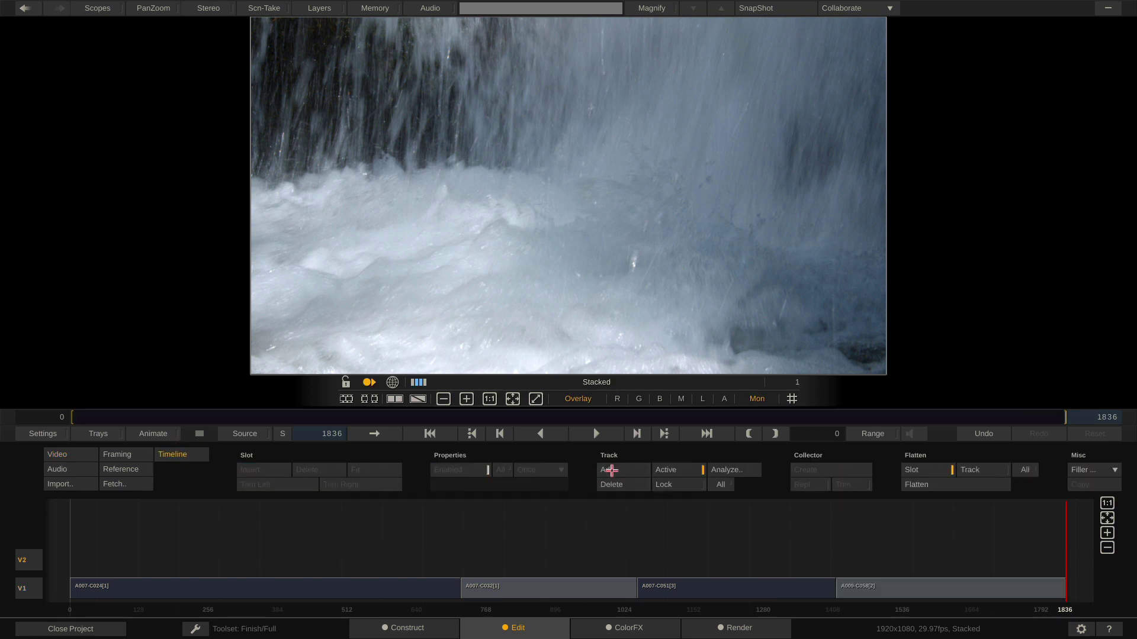
click(612, 471)
Import A009-C182.mov from Bookmarks > Footage > Artbeats and drop it onto track V2
click(54, 485)
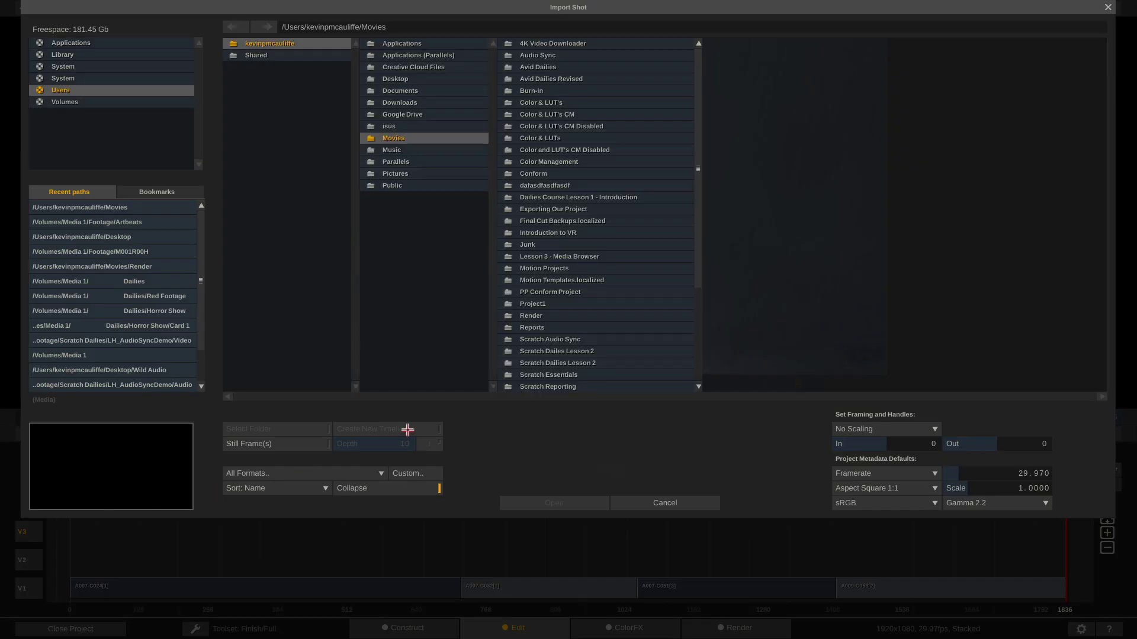
click(144, 186)
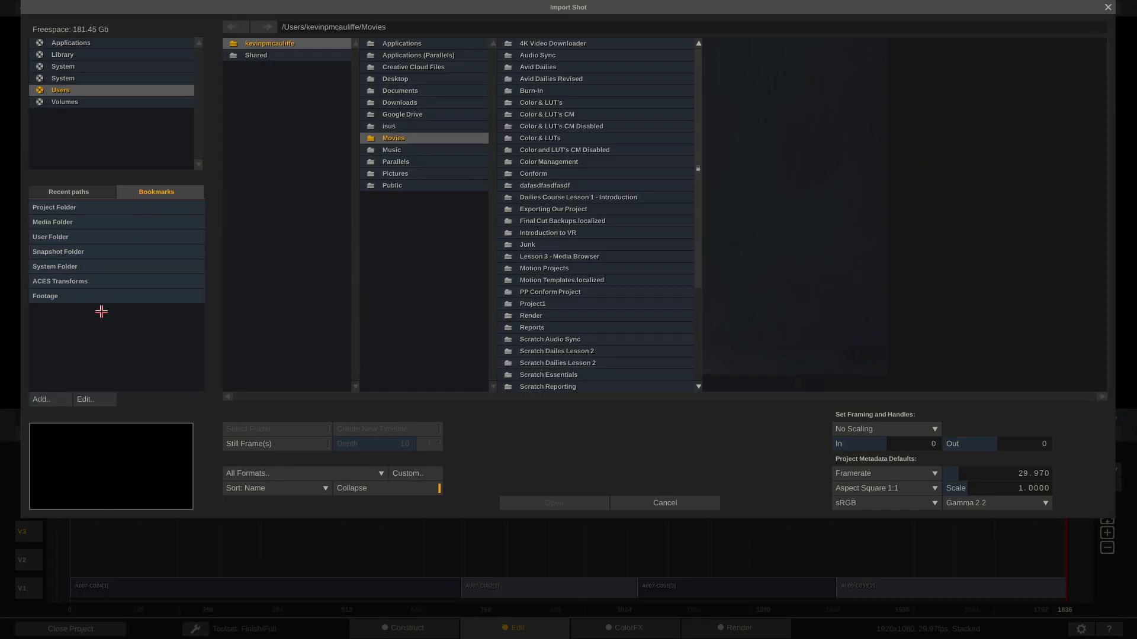
click(77, 297)
click(536, 47)
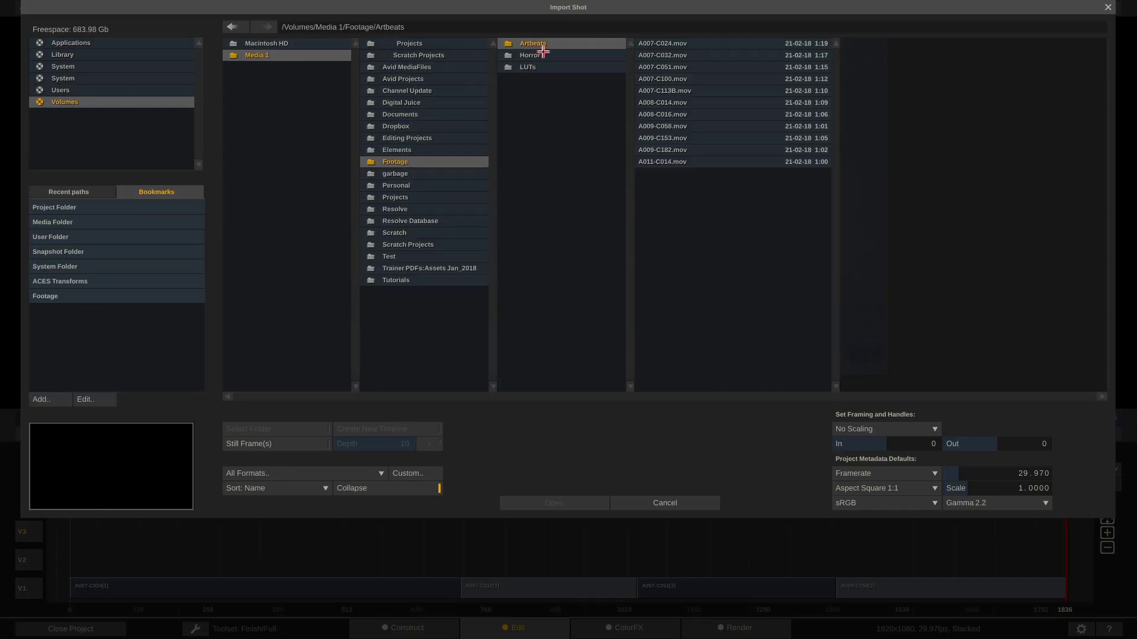
click(688, 126)
click(686, 139)
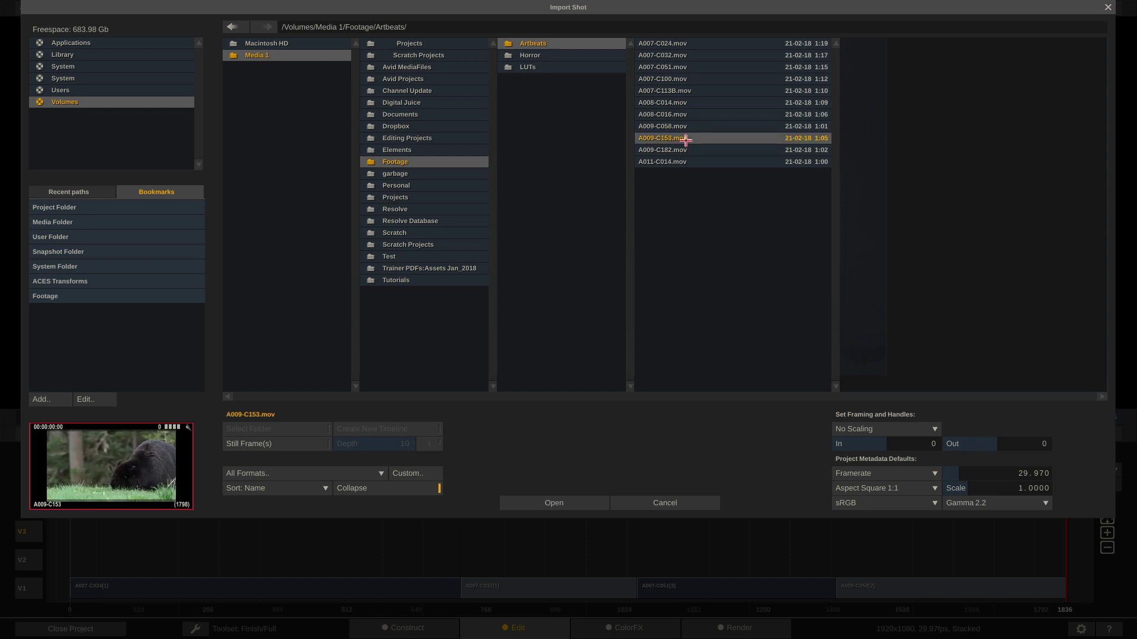
click(686, 149)
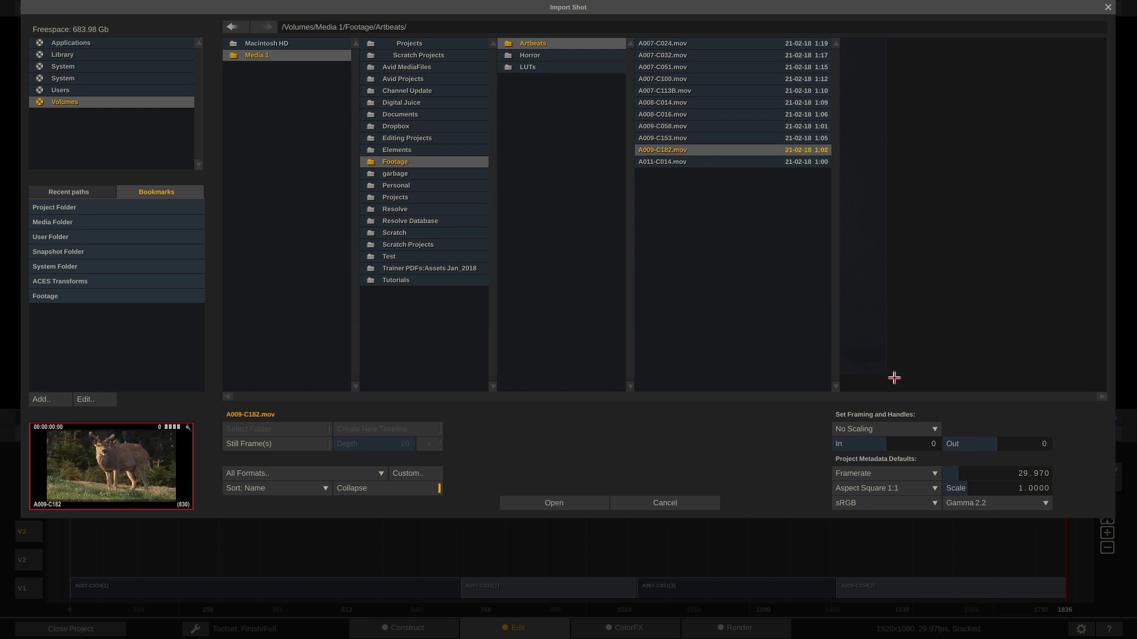
click(540, 503)
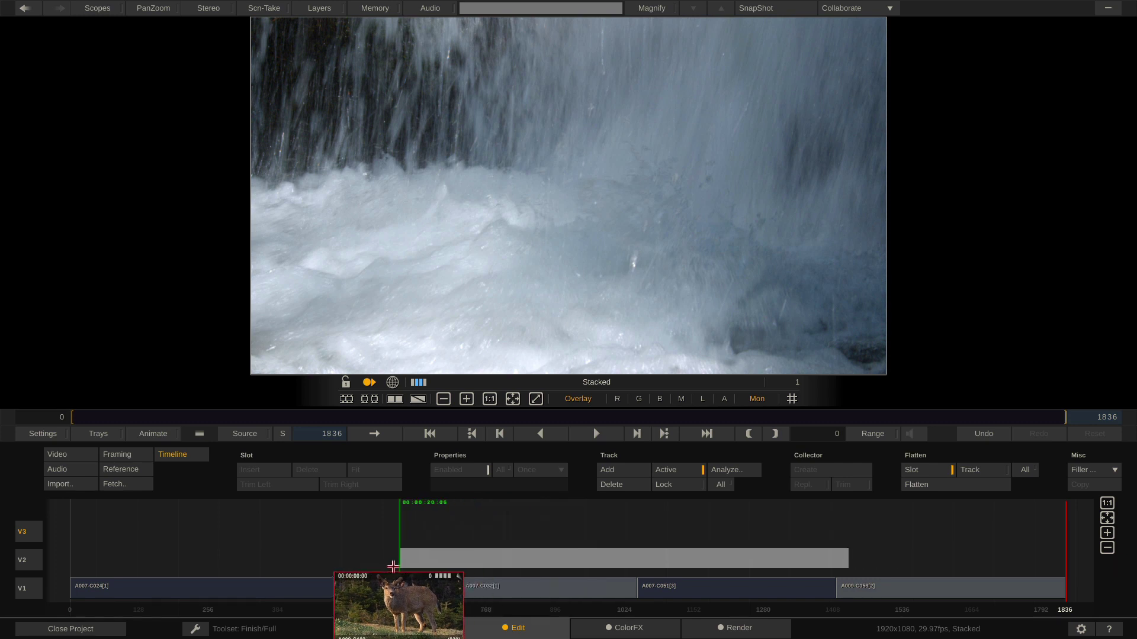
click(368, 559)
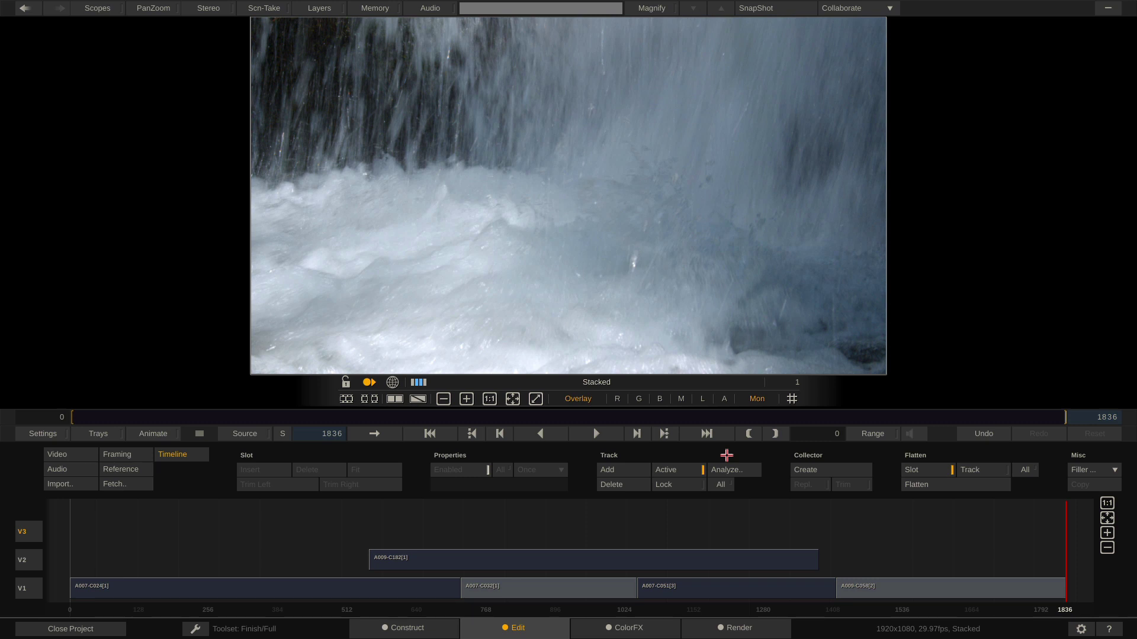
Drop A011-C014.mov onto the new track and move that track below the A009-C182 track
click(60, 486)
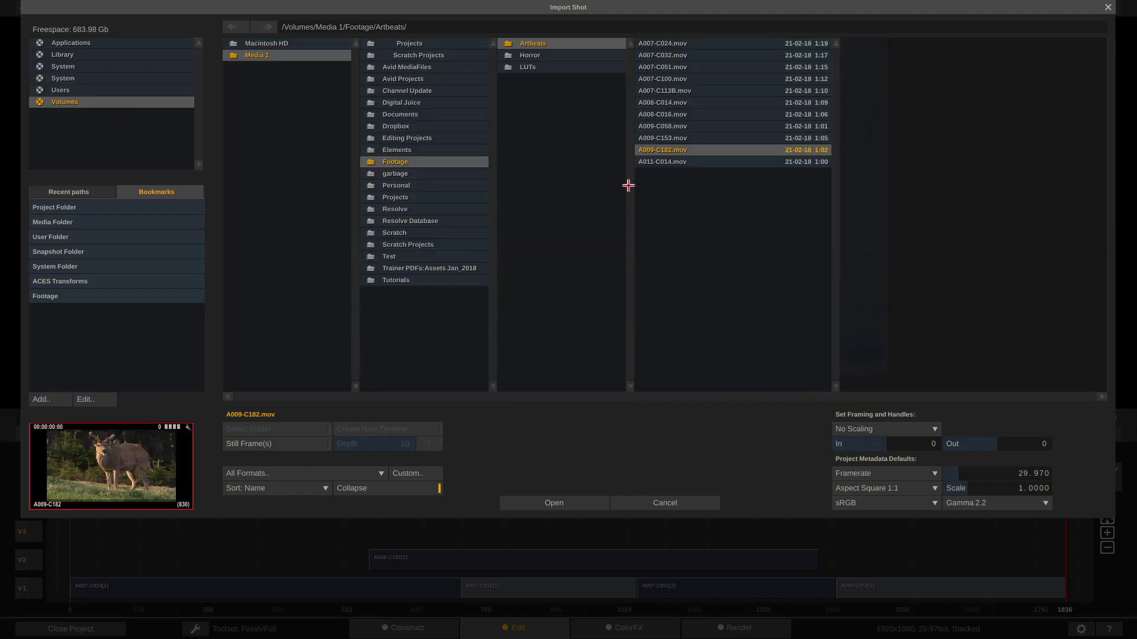
click(667, 162)
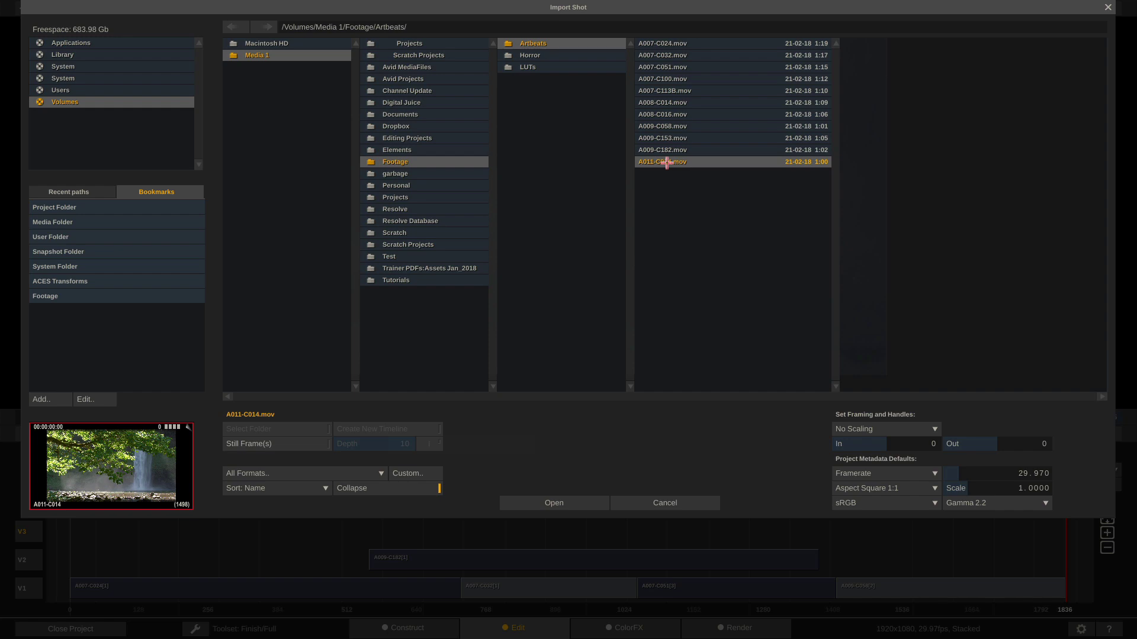
click(521, 501)
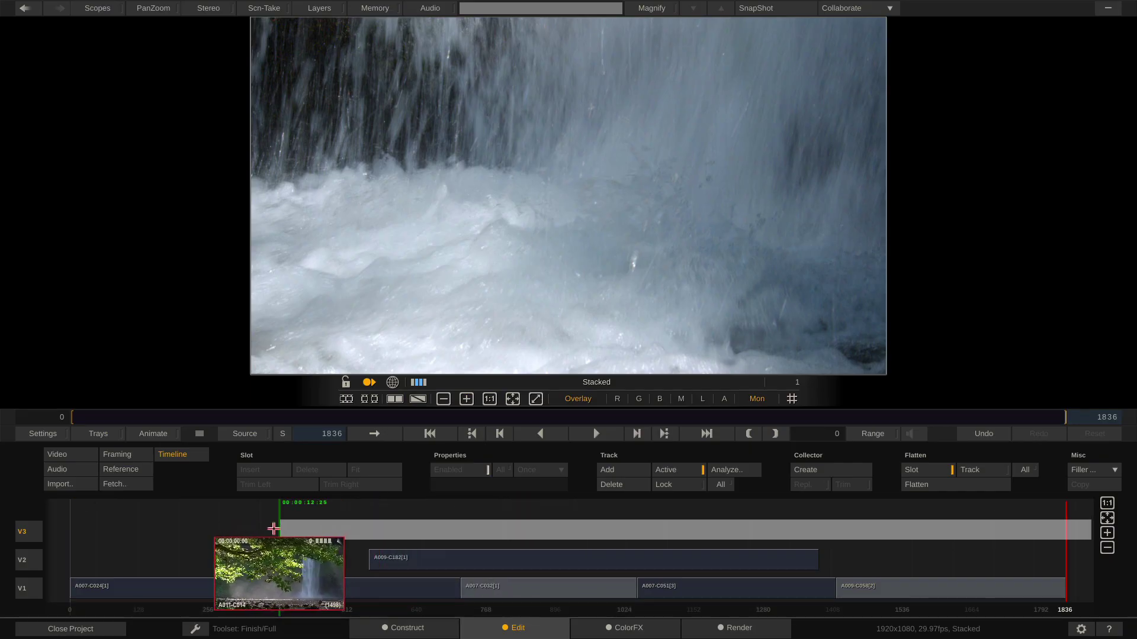
click(274, 529)
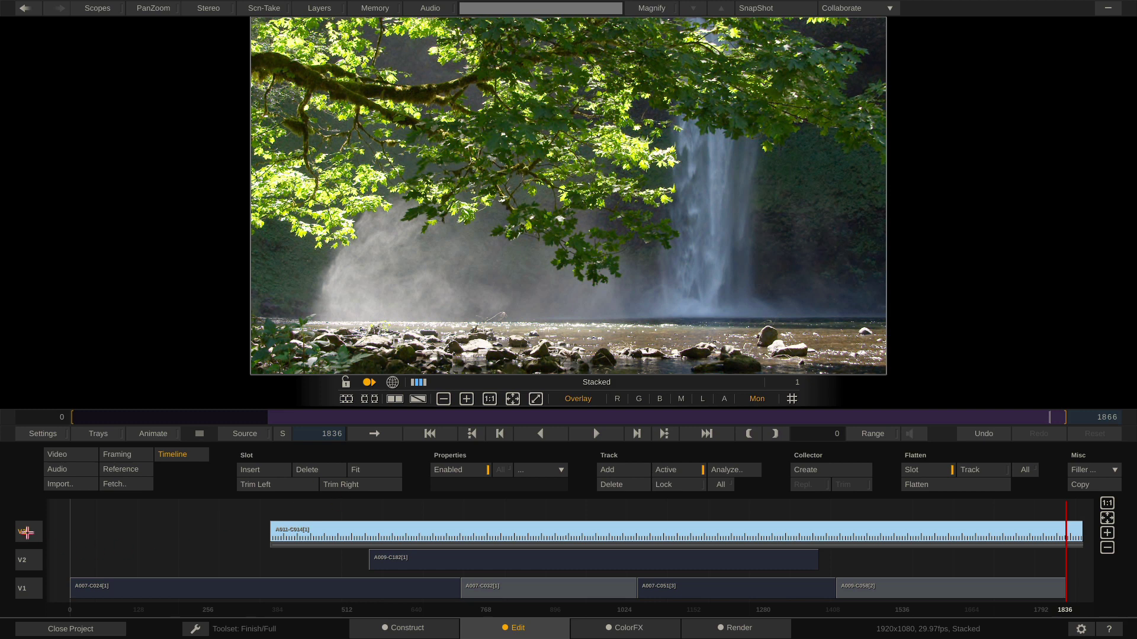
drag(26, 533, 27, 581)
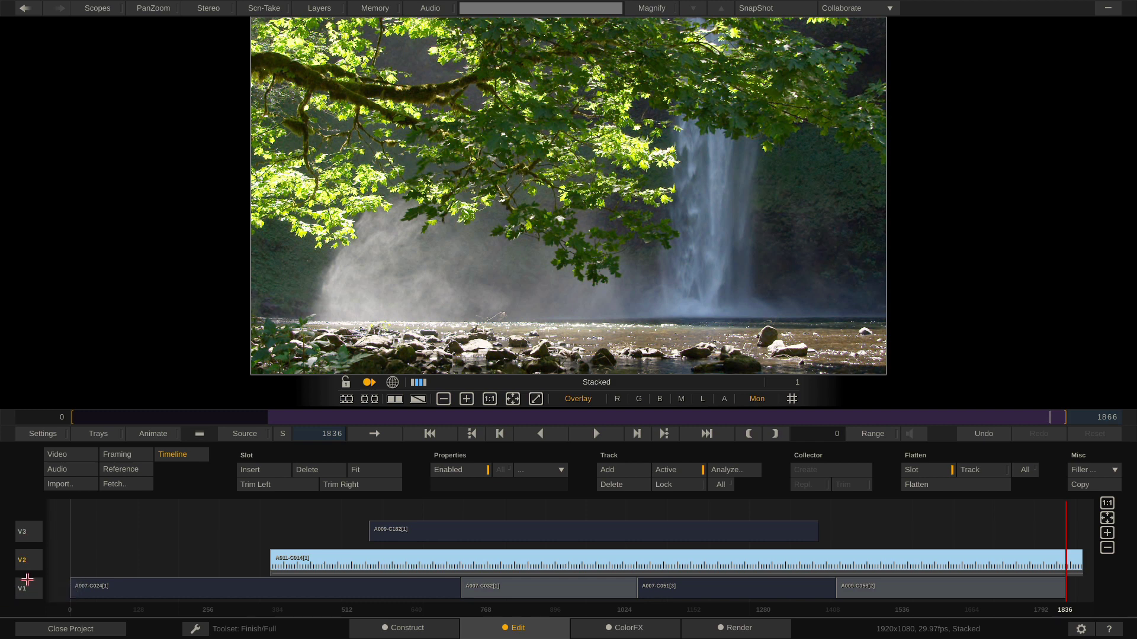
Scrub through the overlapping clips to review them, then delete the A011-C014 track
click(336, 533)
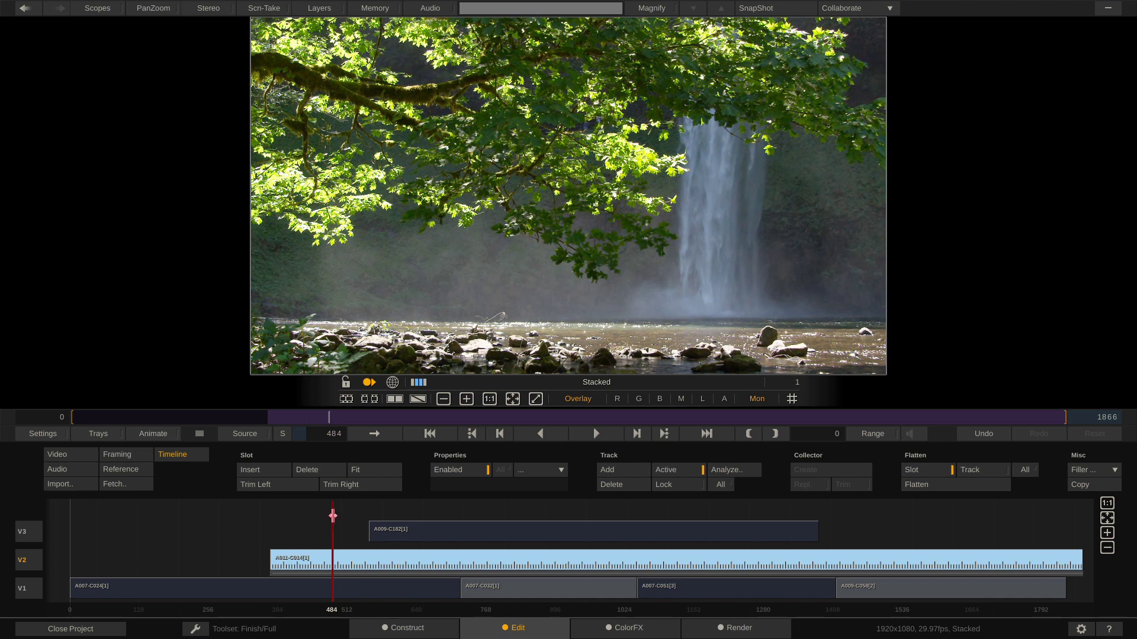
drag(394, 515, 275, 532)
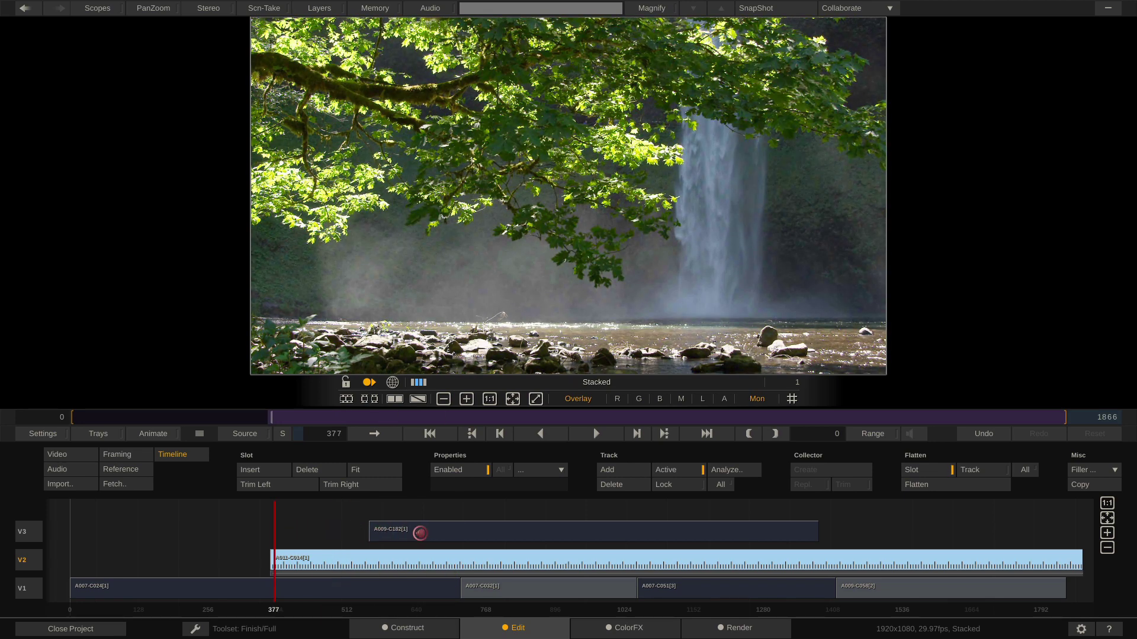
click(425, 531)
drag(701, 531, 762, 534)
click(380, 540)
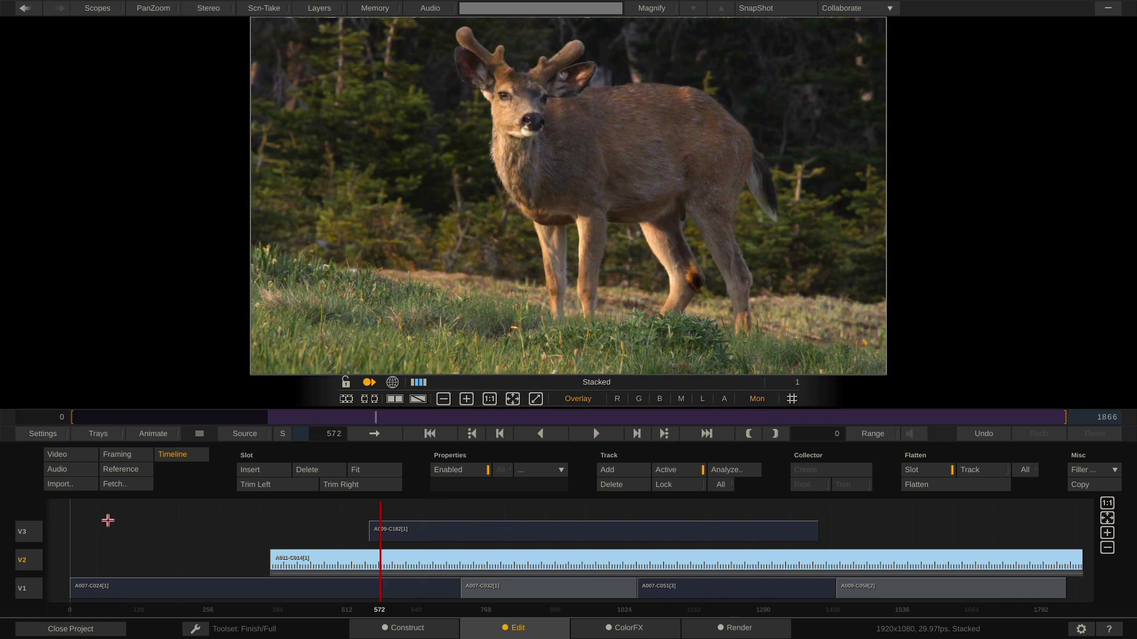
click(601, 485)
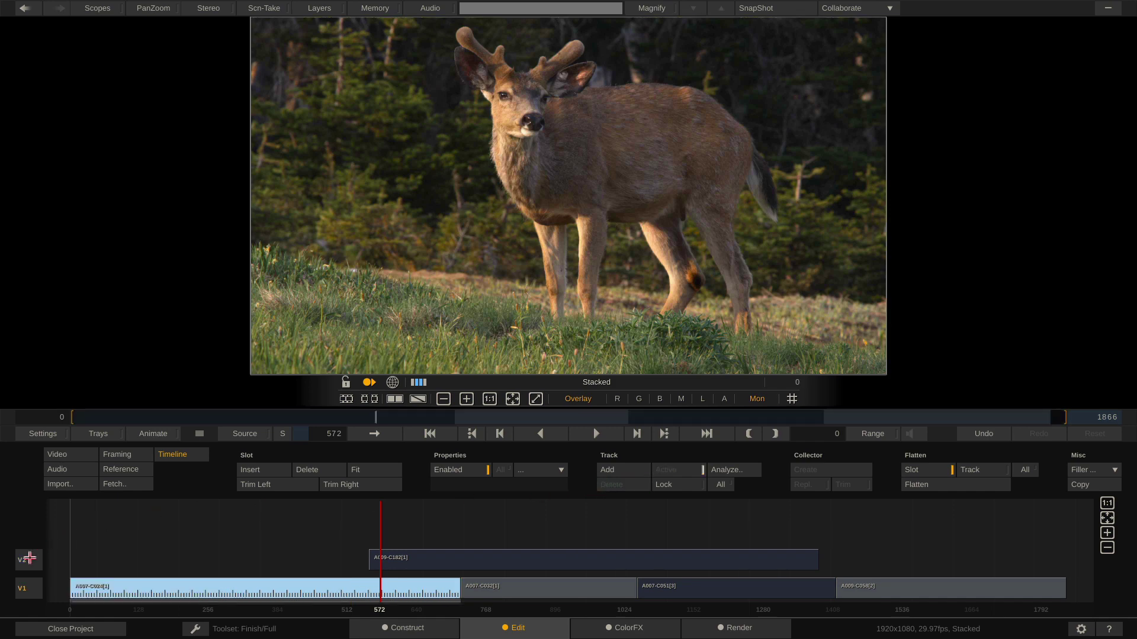
Delete the V2 track holding A009-C182, leaving only V1's nature clips
click(29, 559)
click(605, 486)
click(500, 527)
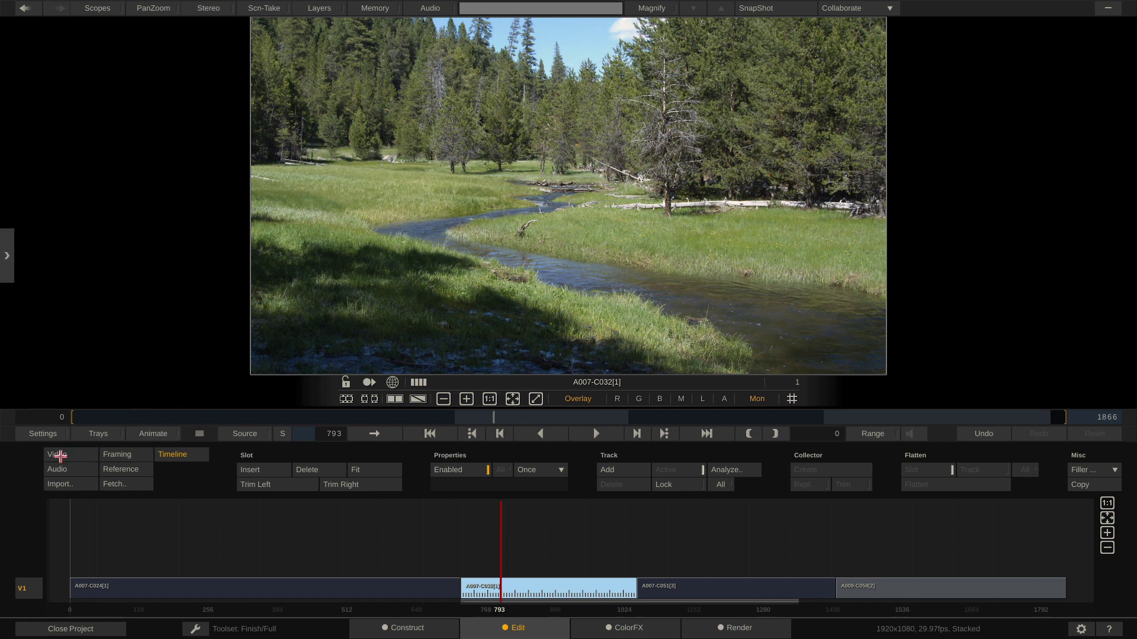
Switch the timeline edit mode to Insert
click(57, 454)
click(1031, 485)
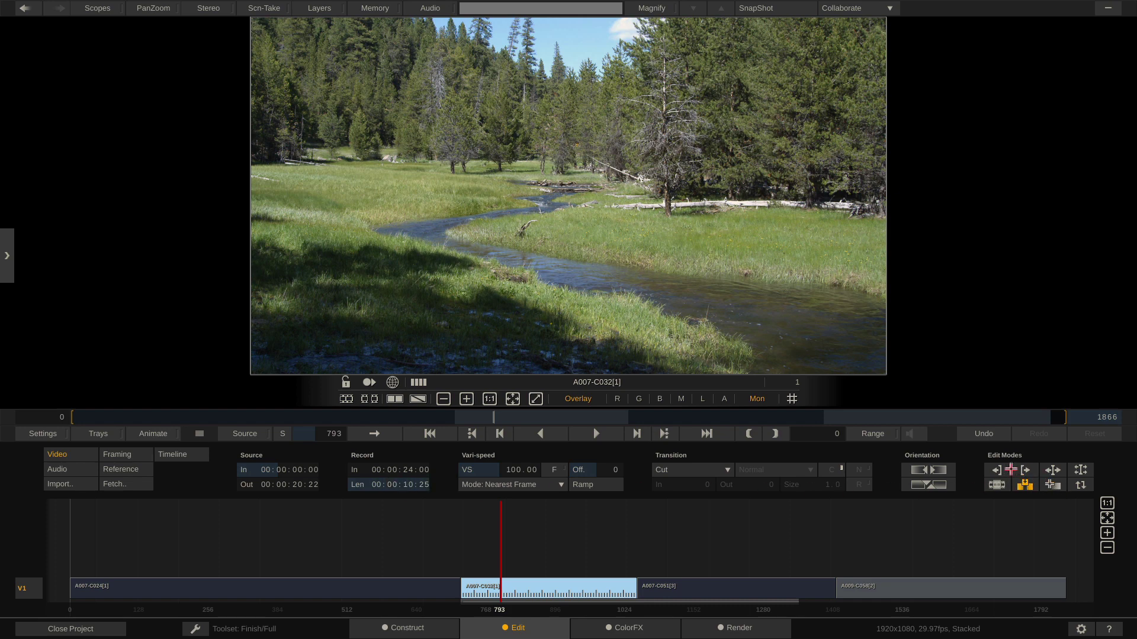
click(181, 455)
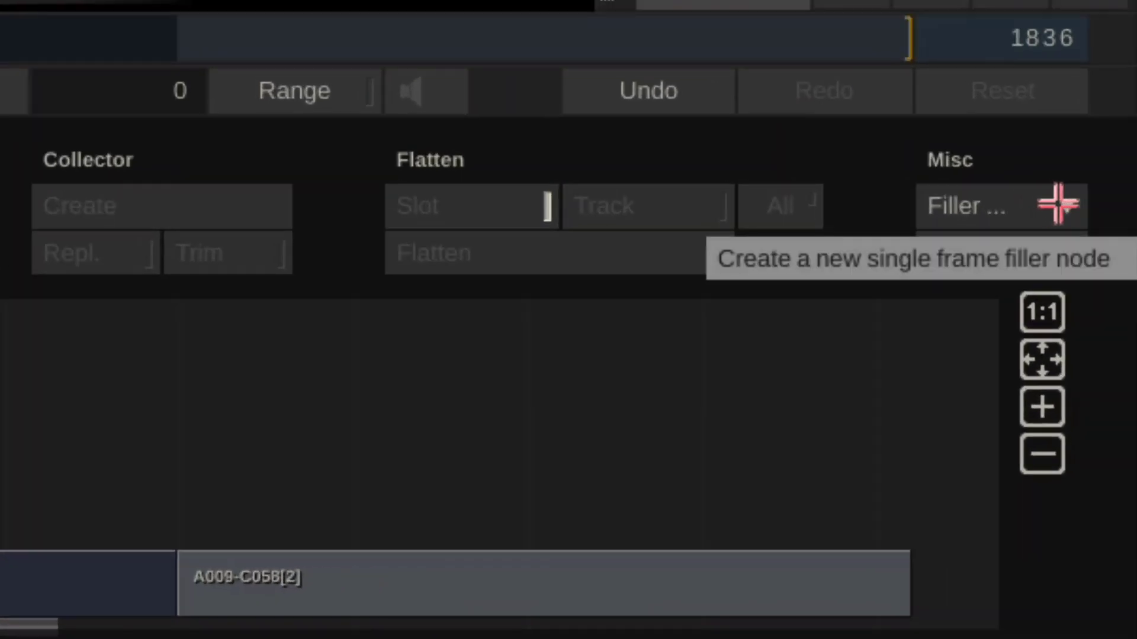
Place a Color Bar 75% filler at the head of V1 and scrub back to frame 0
click(1059, 205)
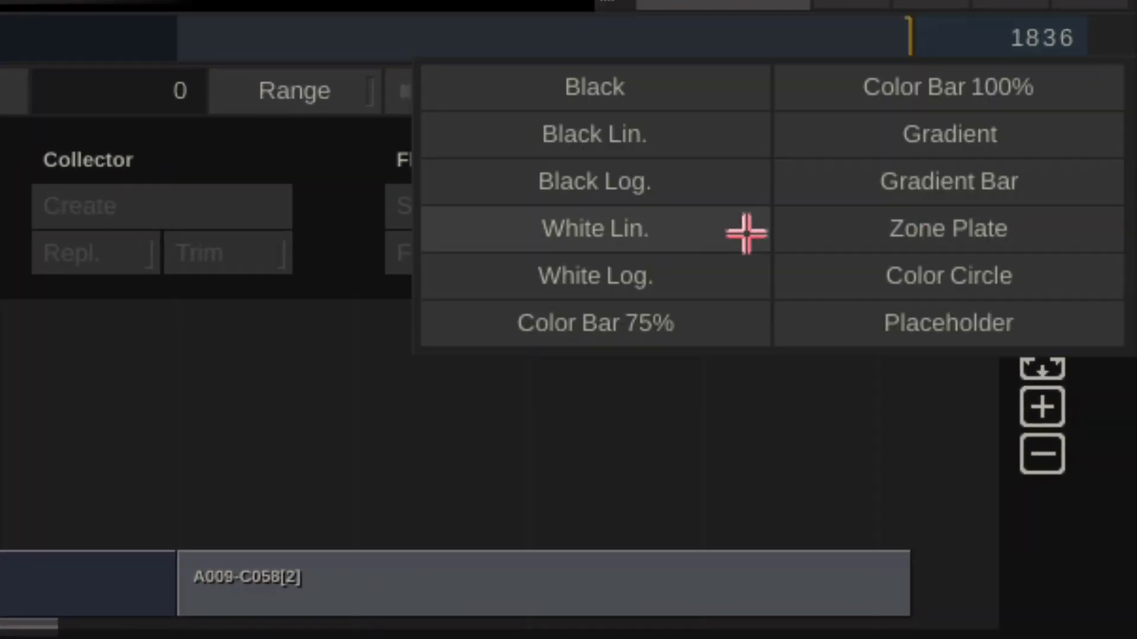
click(699, 324)
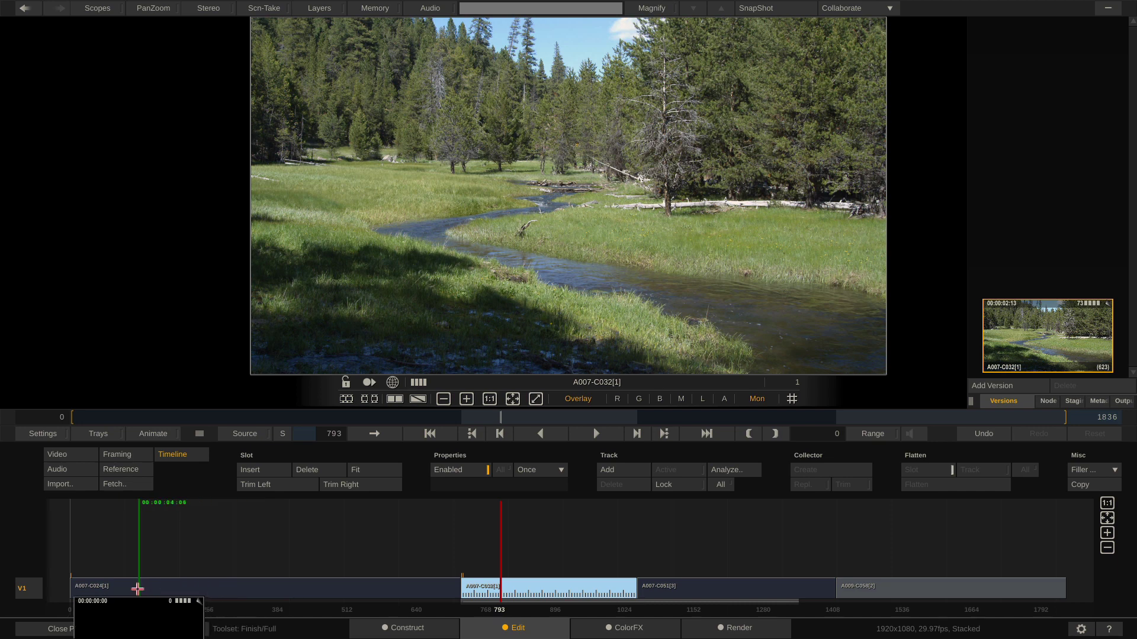
click(67, 588)
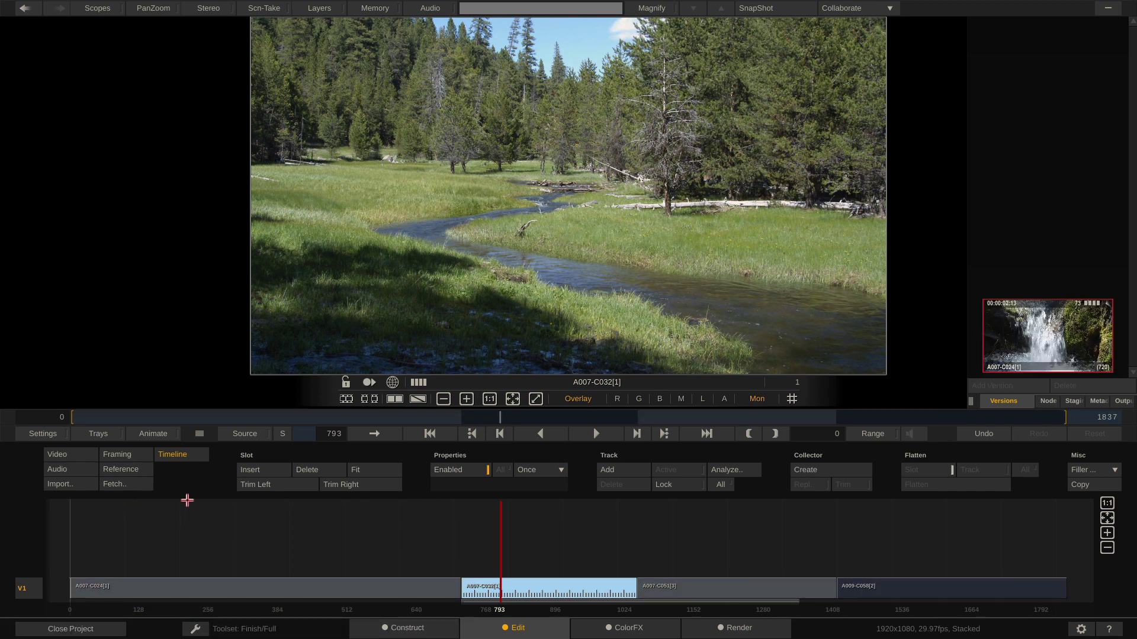
click(286, 553)
drag(158, 551, 62, 553)
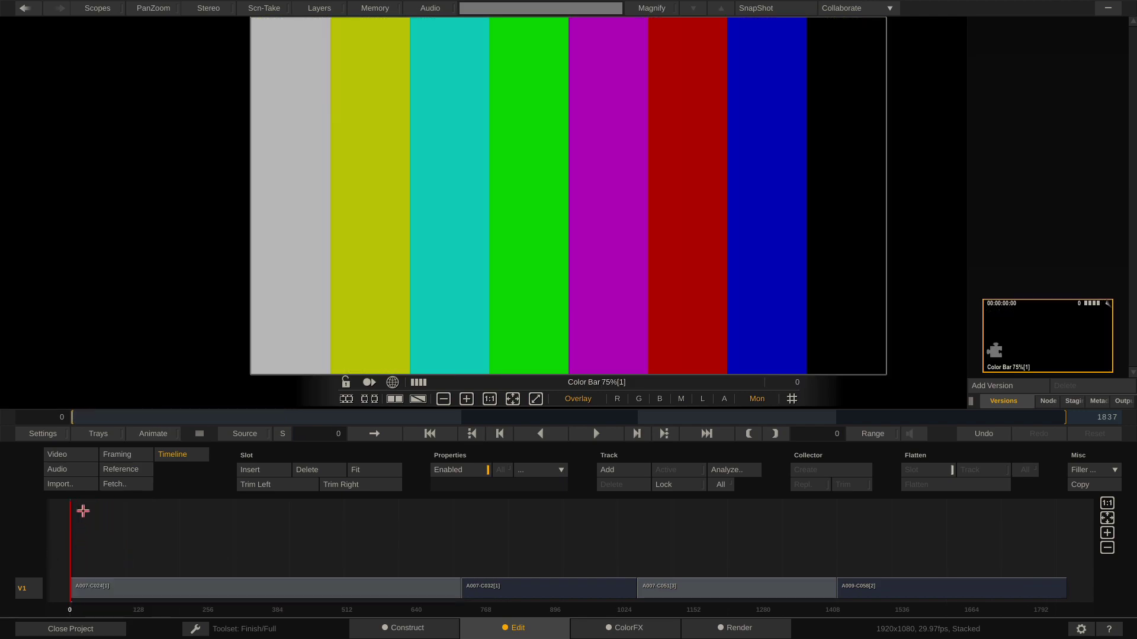
Play and stop the edit, then show the Video timing for the colour bar slot at frame 0
key(space)
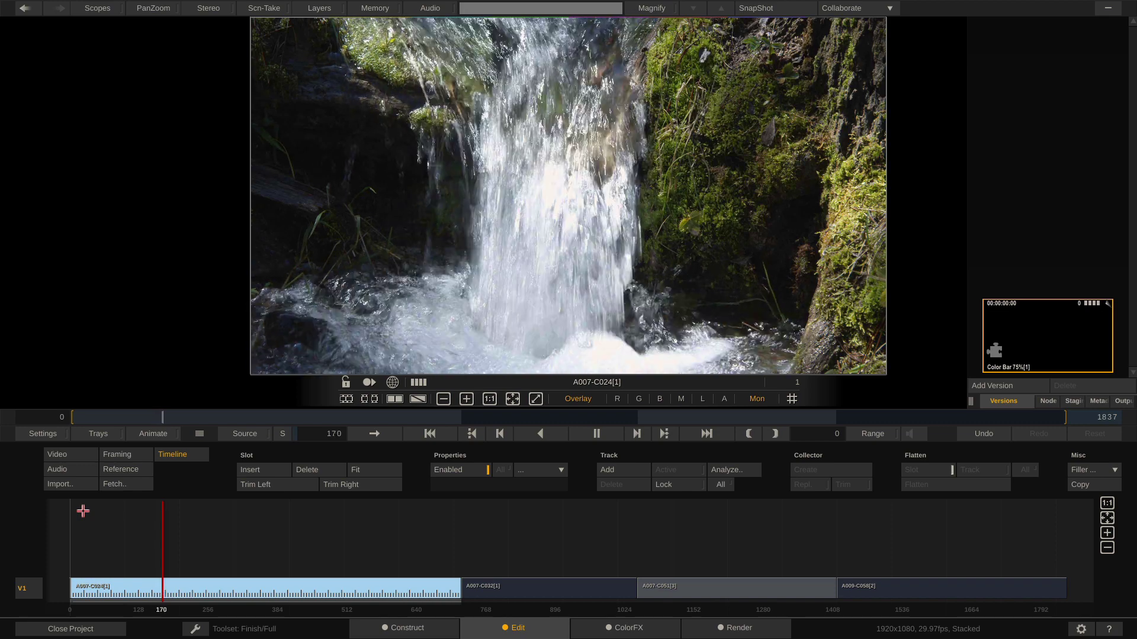
key(space)
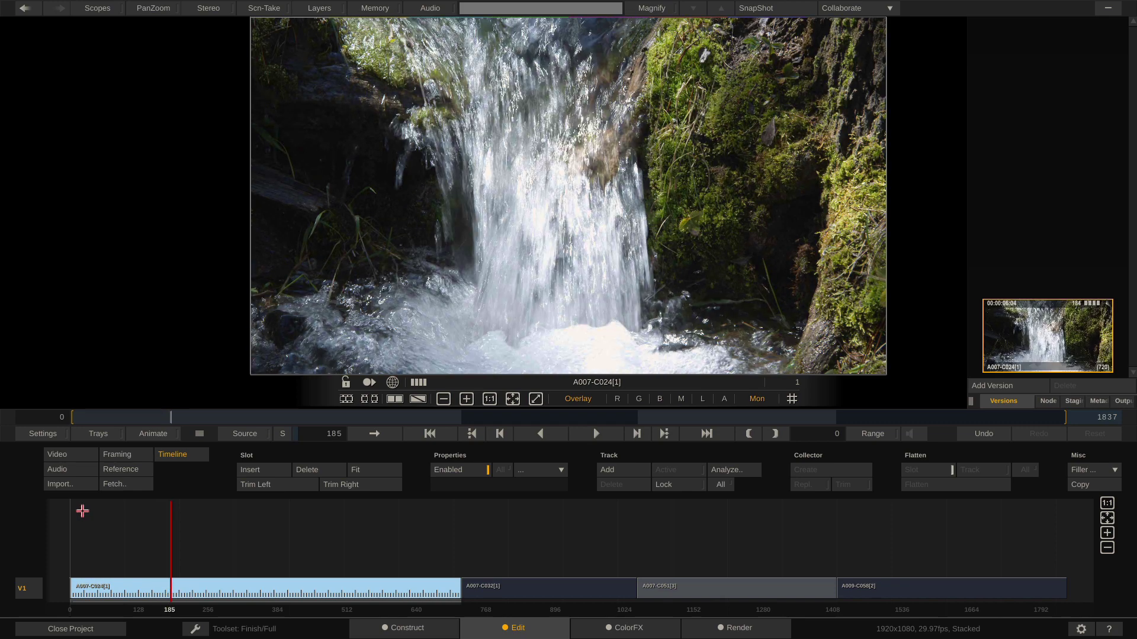
click(62, 454)
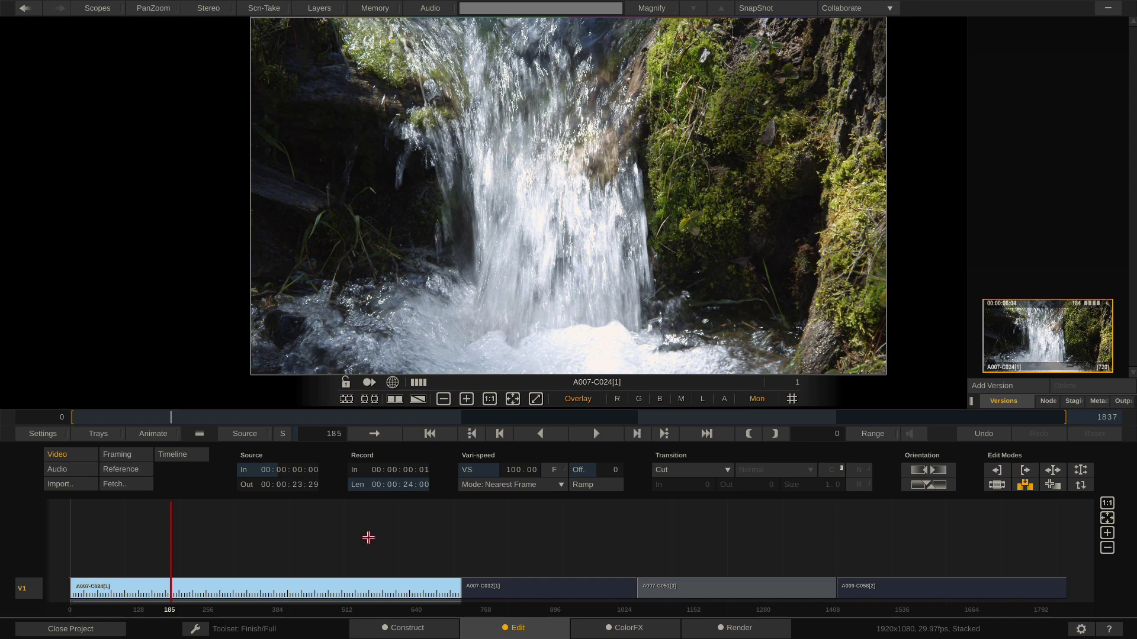
click(44, 558)
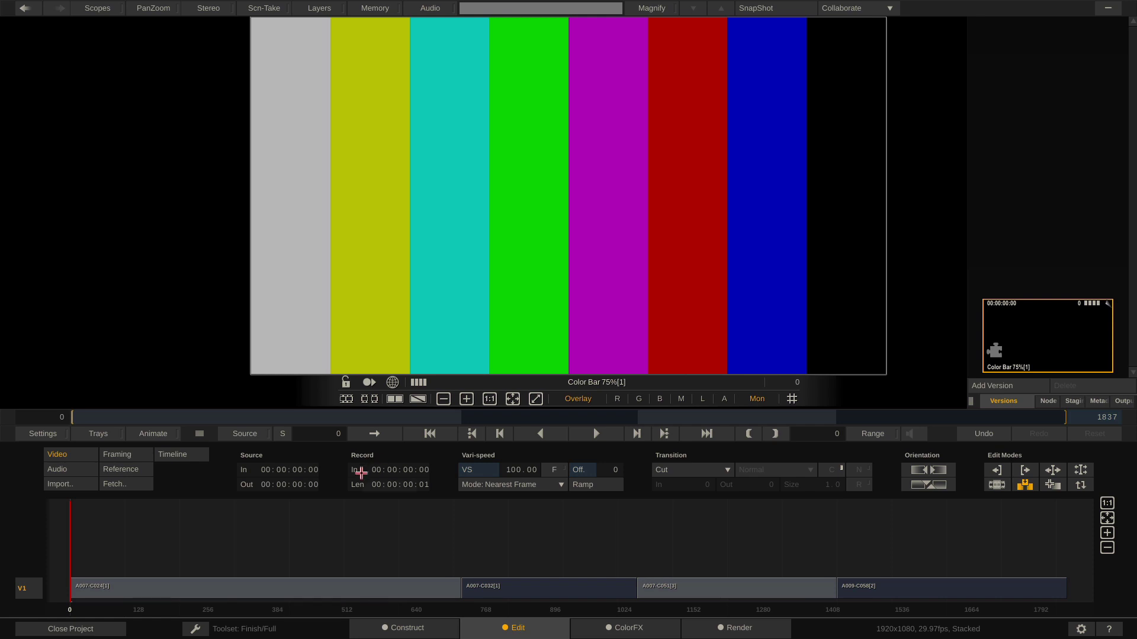
Enter 50 as the colour bar slot's Source Out timecode, aiming for 00:00:05:00
click(298, 484)
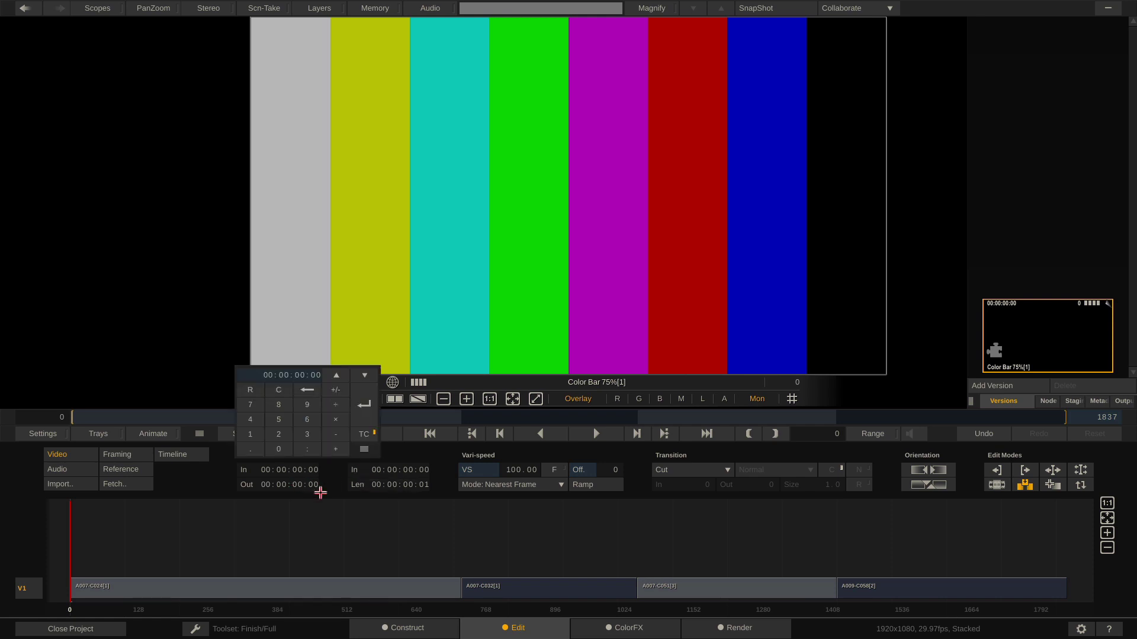
text(50)
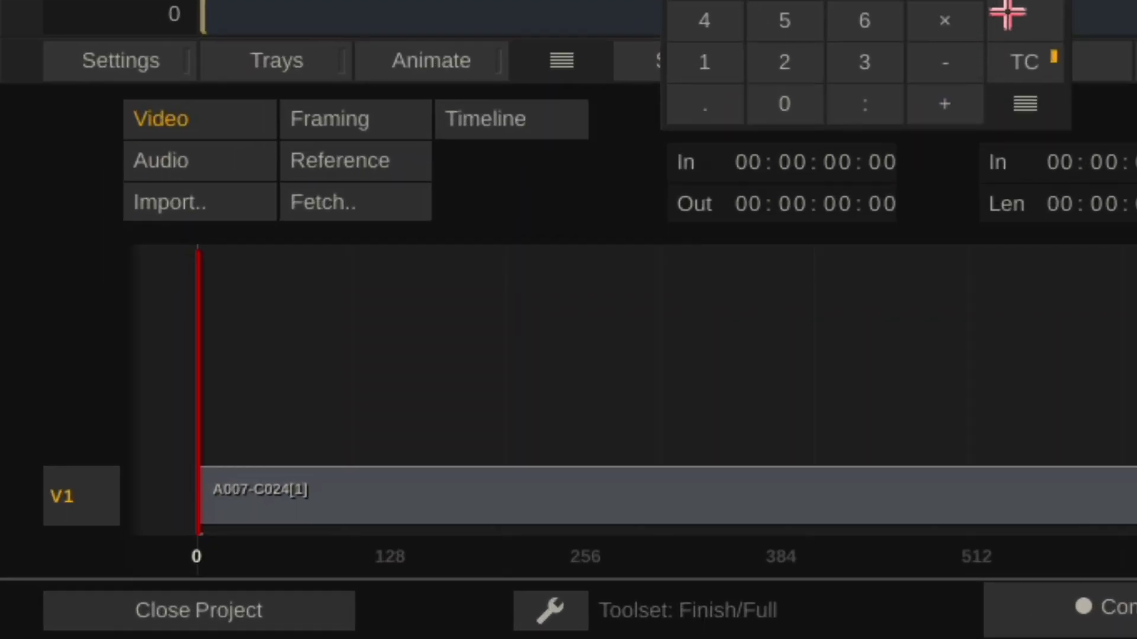
click(358, 416)
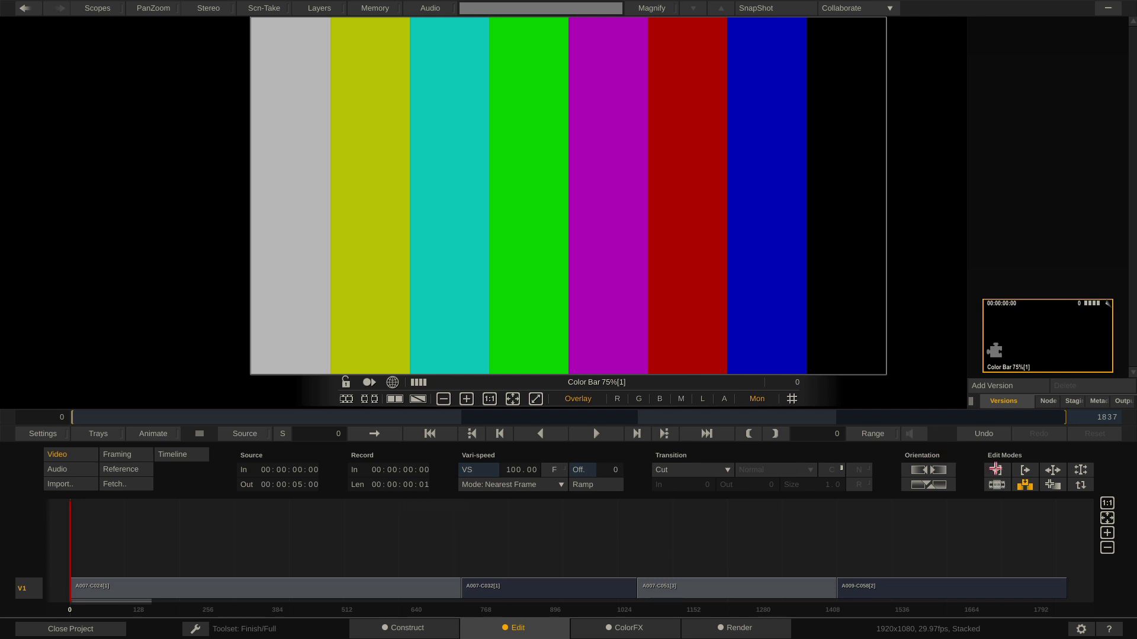
Try a record length of 500 for the colour bar slot in another edit mode, then undo it
click(996, 470)
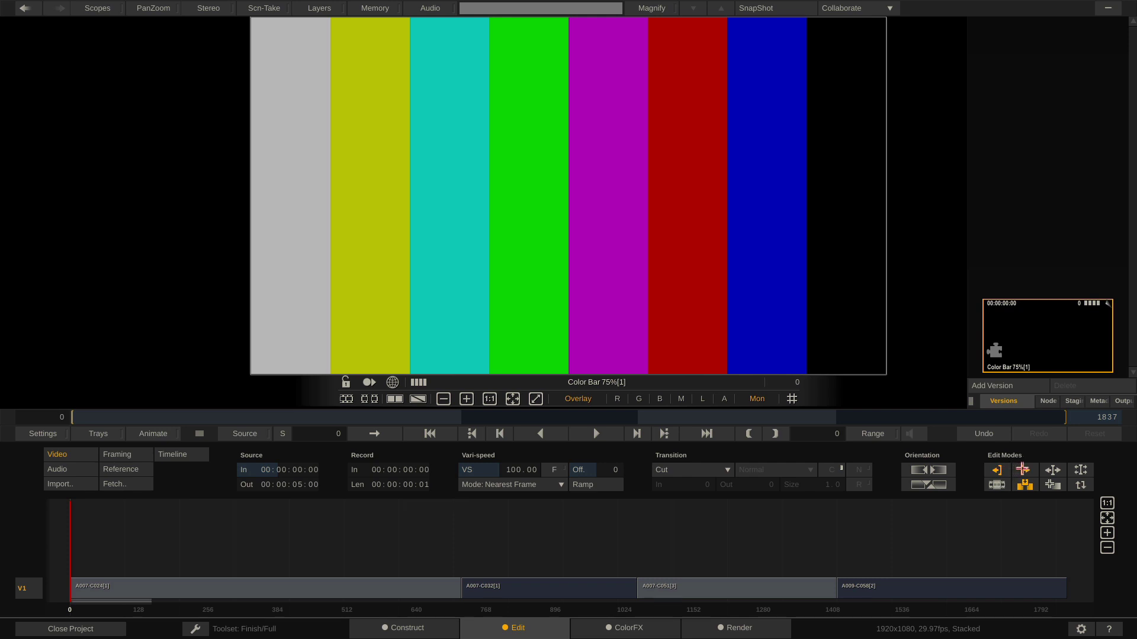
click(402, 485)
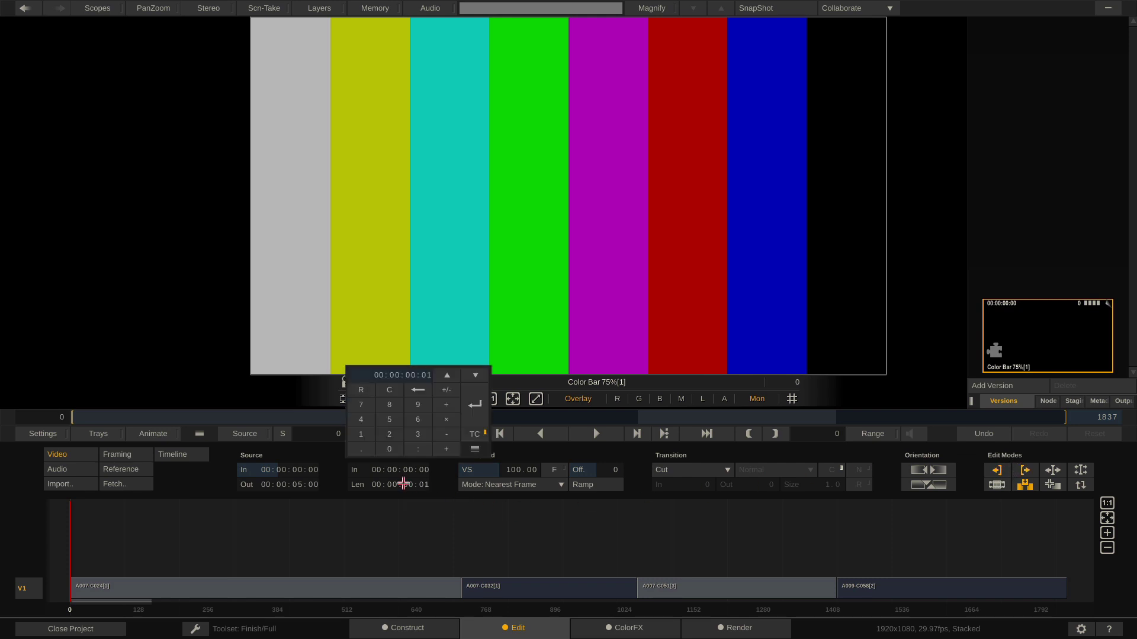
text(500)
click(475, 405)
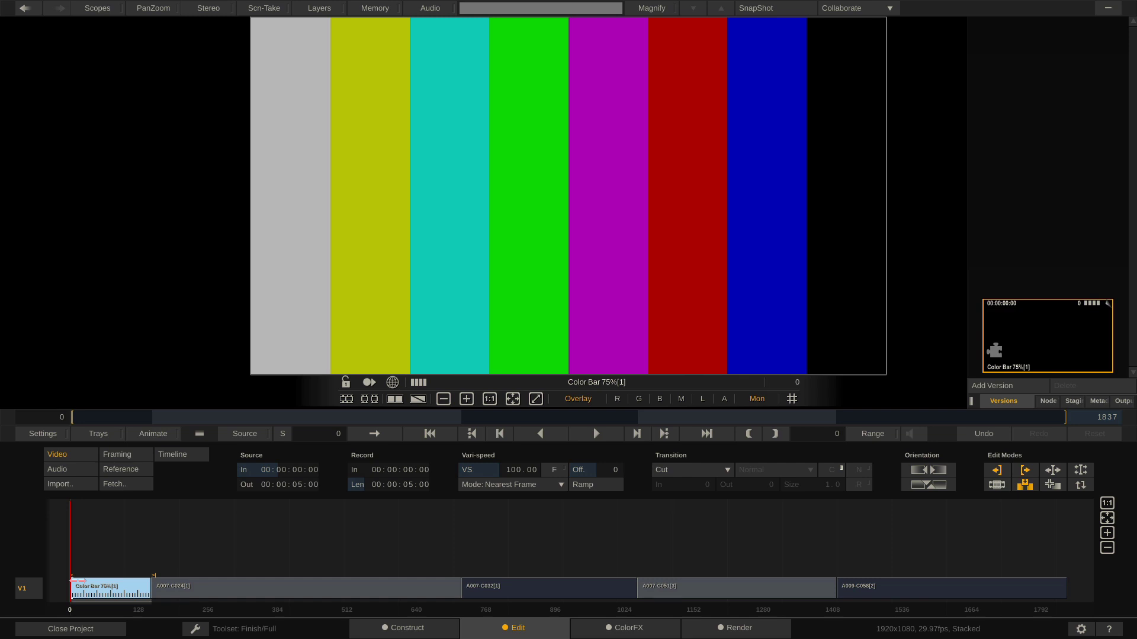
key(ctrl+z)
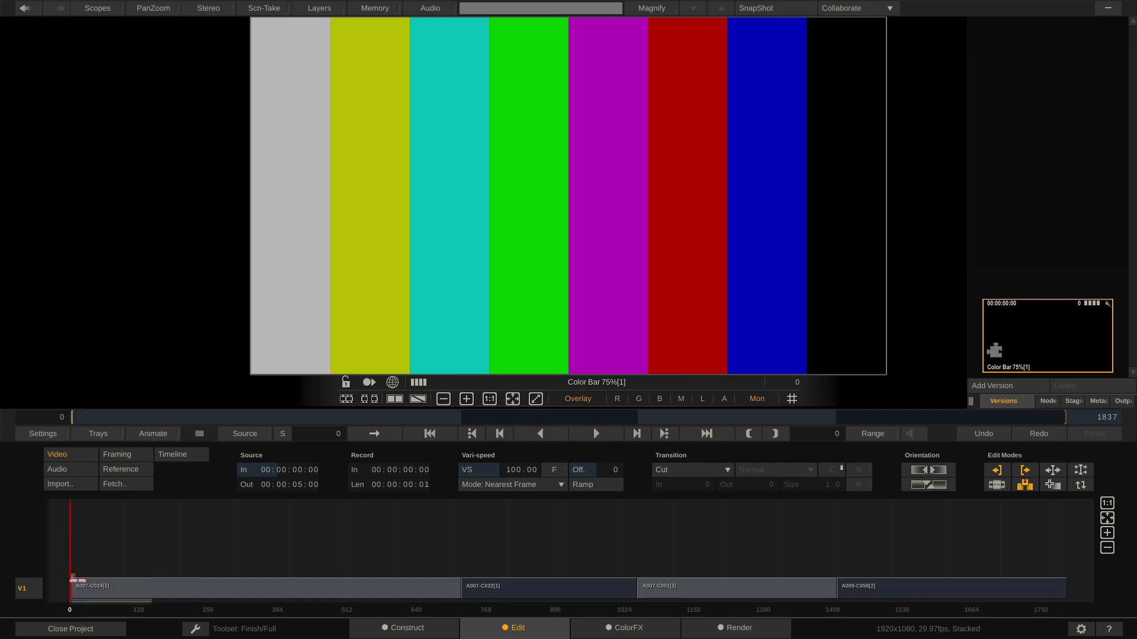
Switch to the slide edit mode and set the record length to 500, pushing the clips later
click(1053, 471)
click(426, 487)
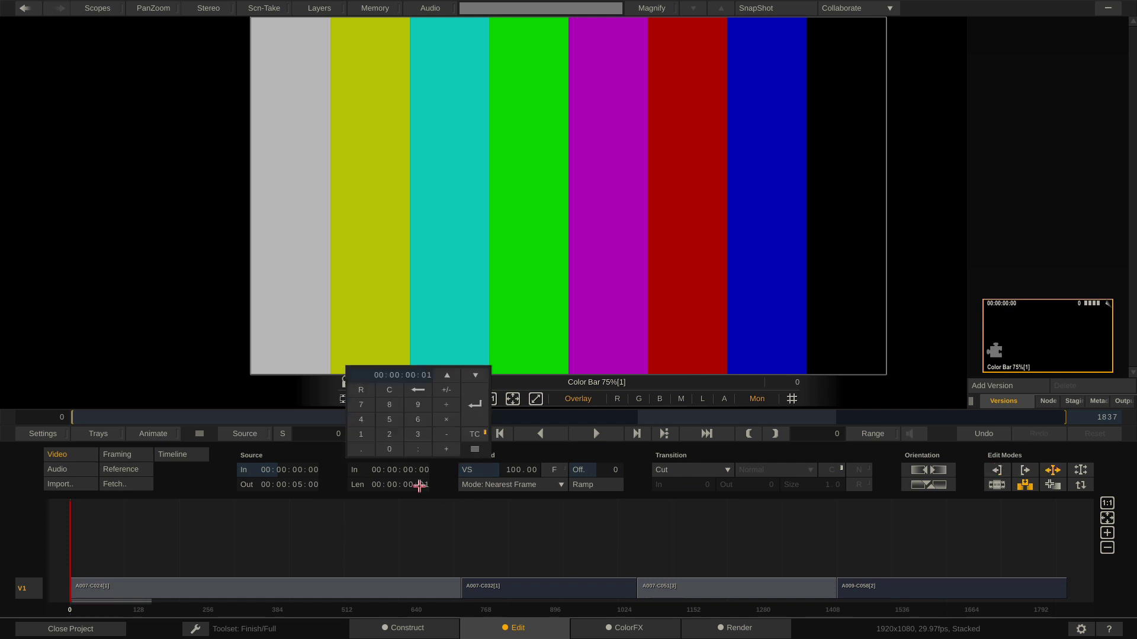
text(500)
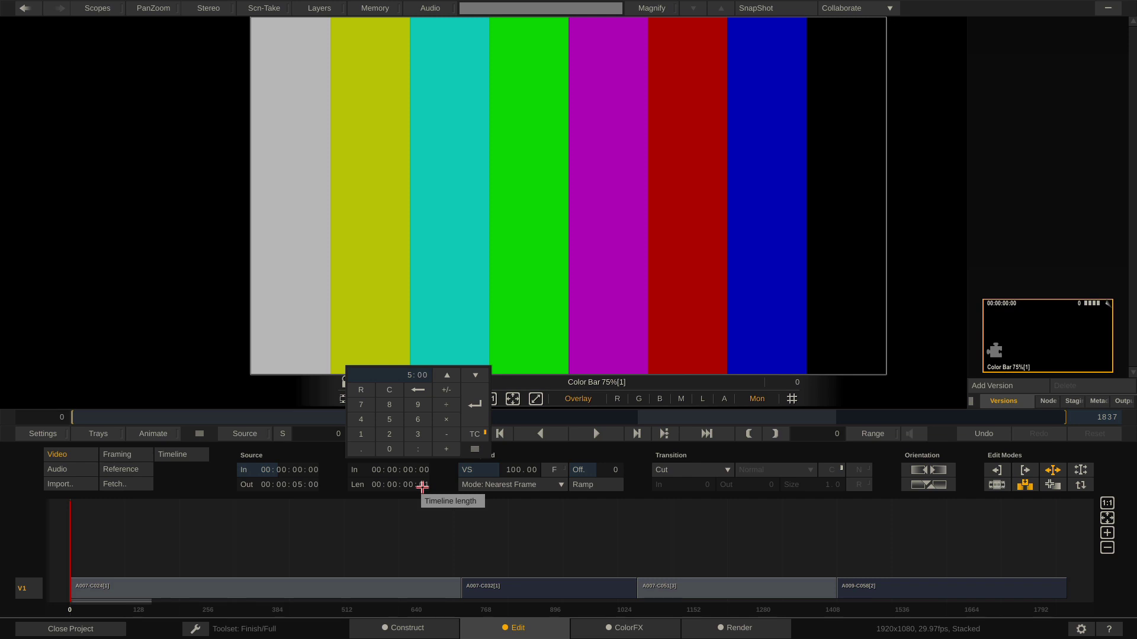
click(474, 405)
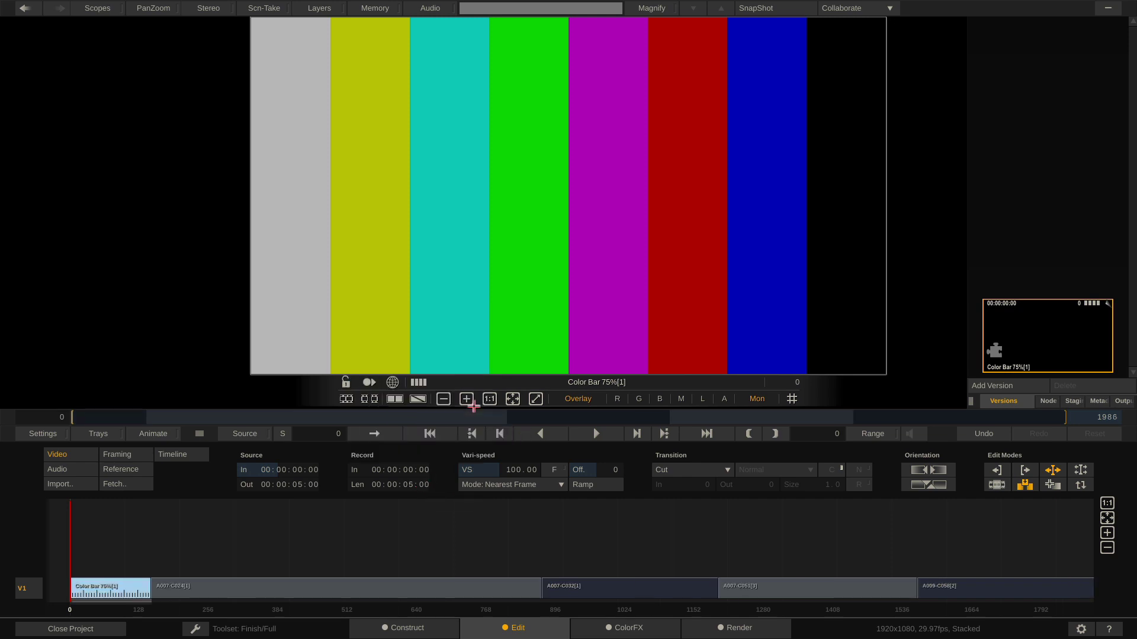